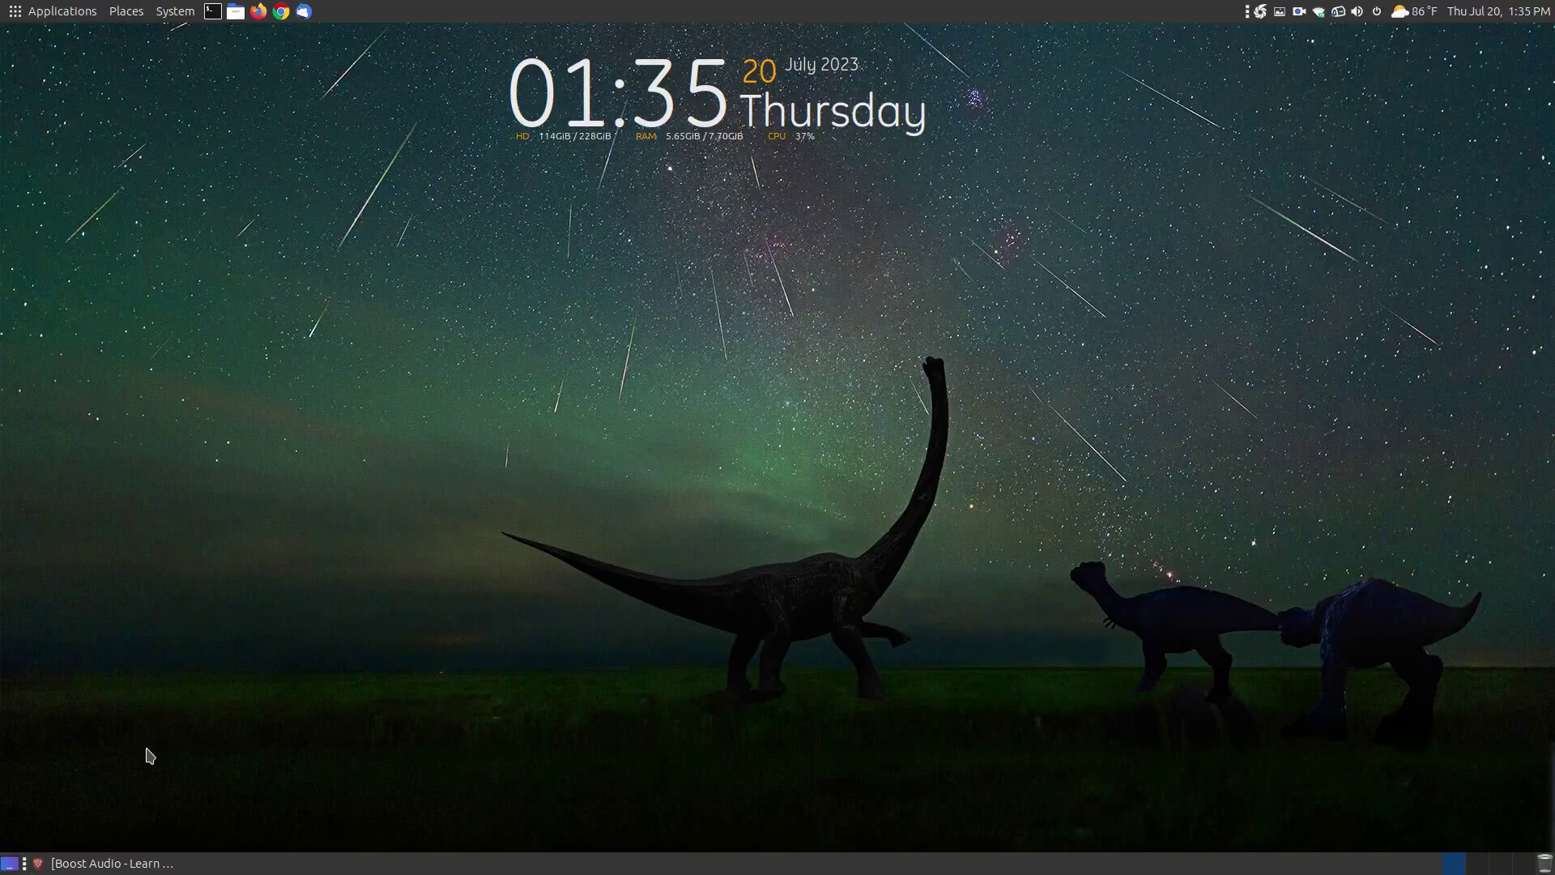
Restore the minimized Brave window with the Boost Audio tutorial
left_click(133, 862)
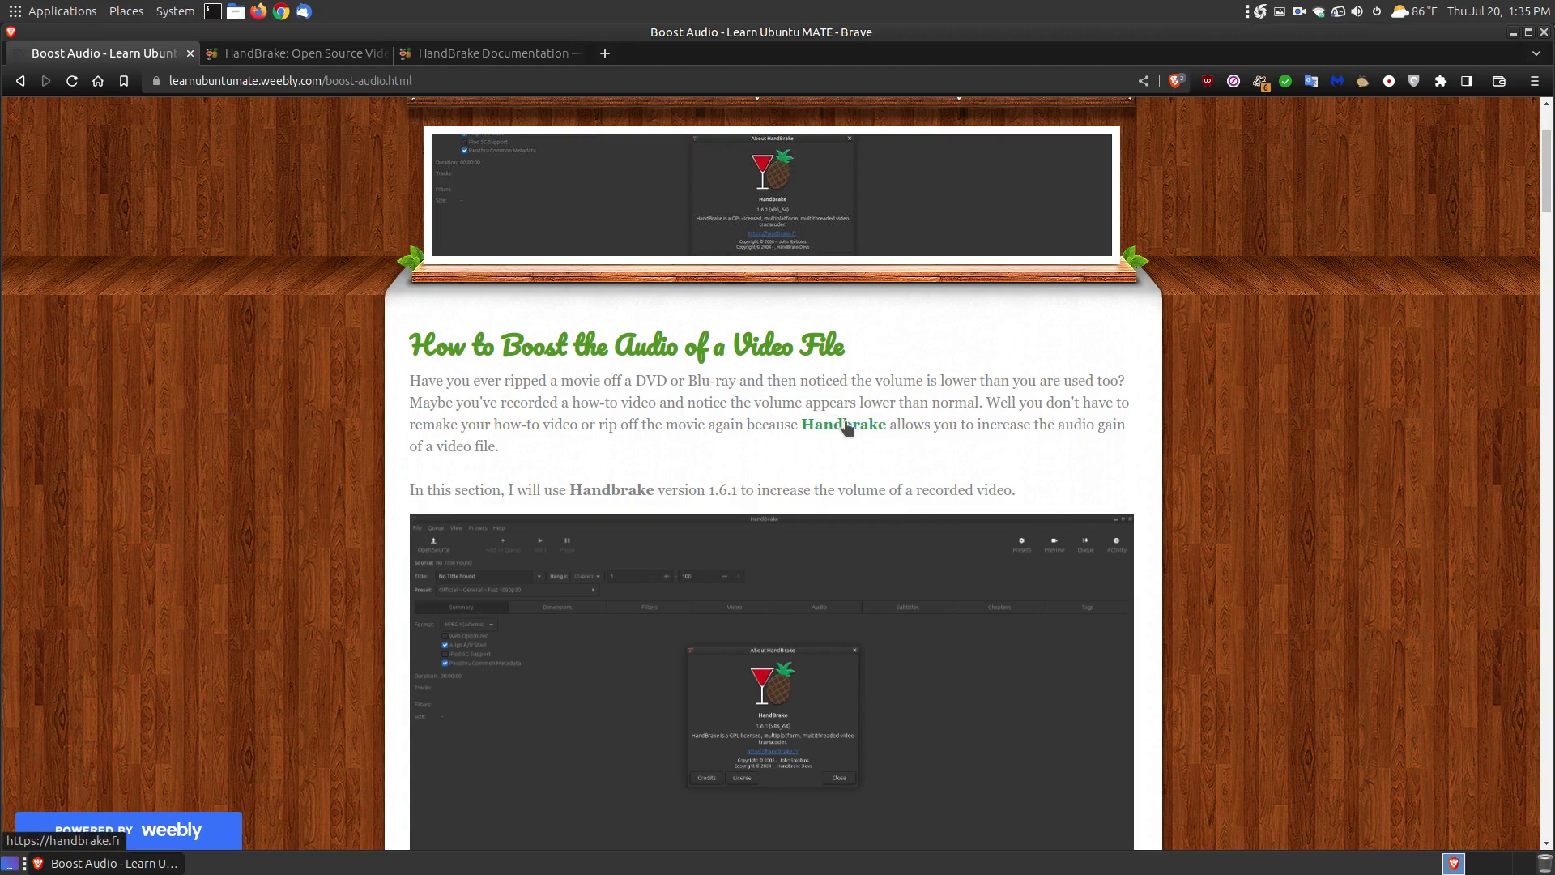
Check the HandBrake home page, then the Audio Gain documentation article showing only [TODO]
left_click(293, 53)
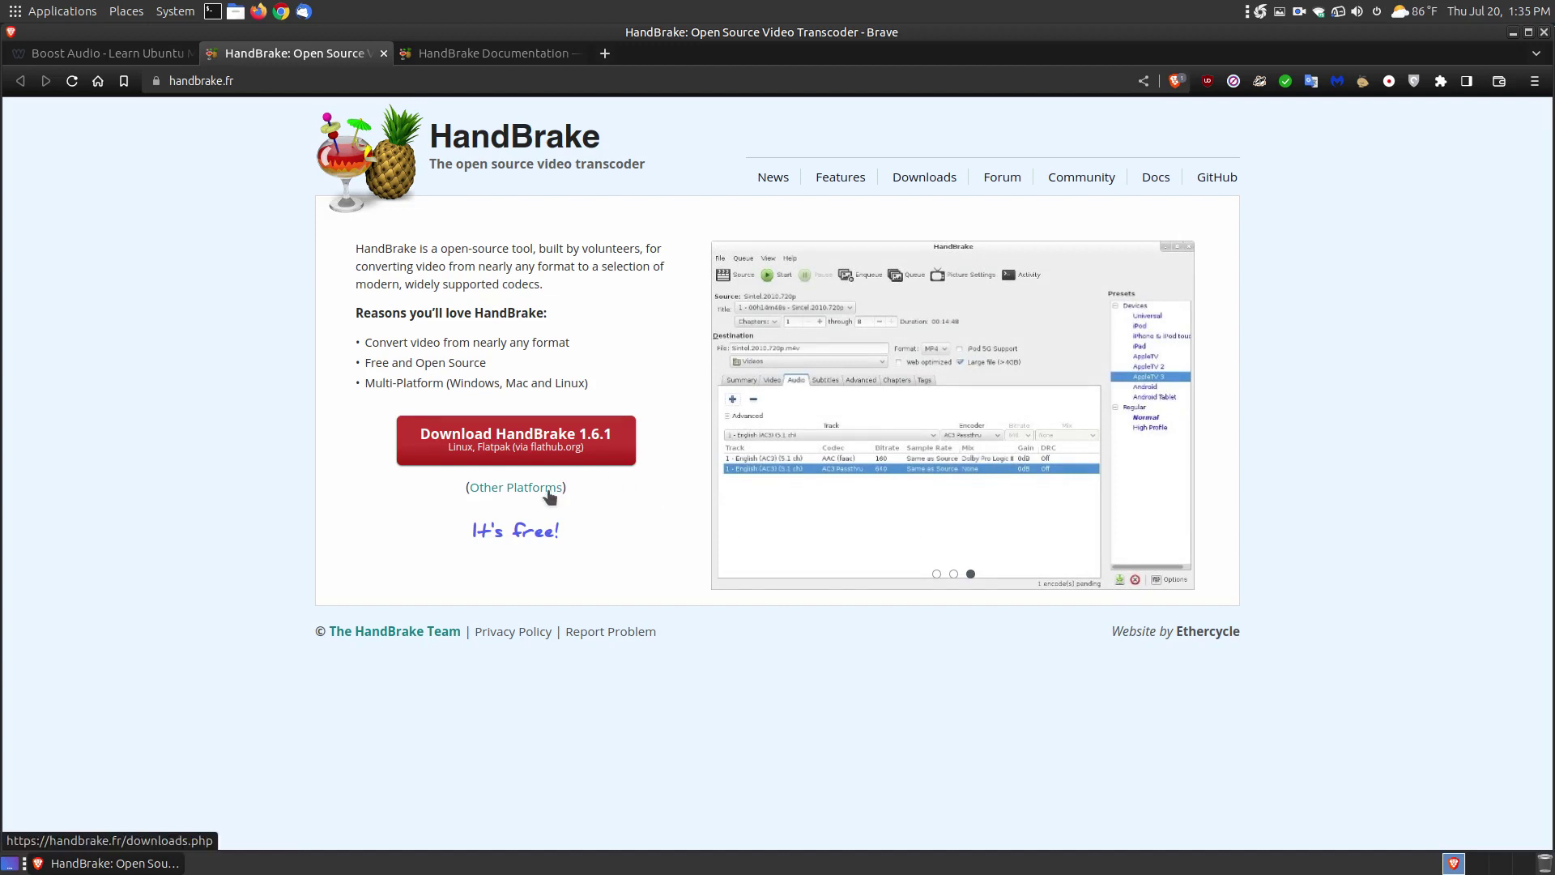
left_click(490, 56)
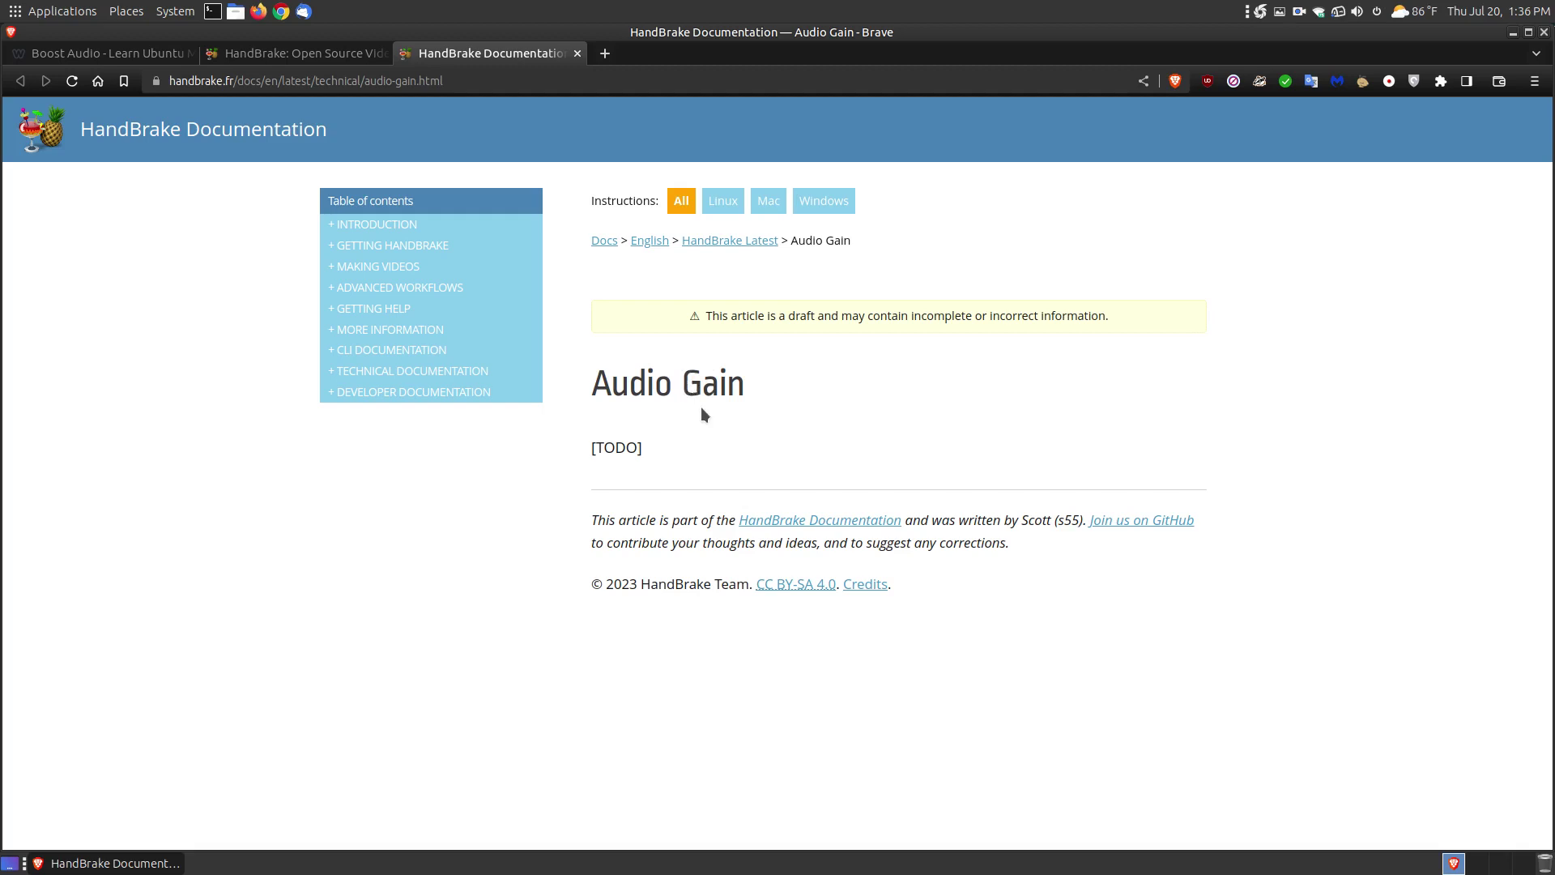
Compare the Boost Audio tutorial with the Audio Gain docs and highlight the HandBrake version number
left_click(144, 55)
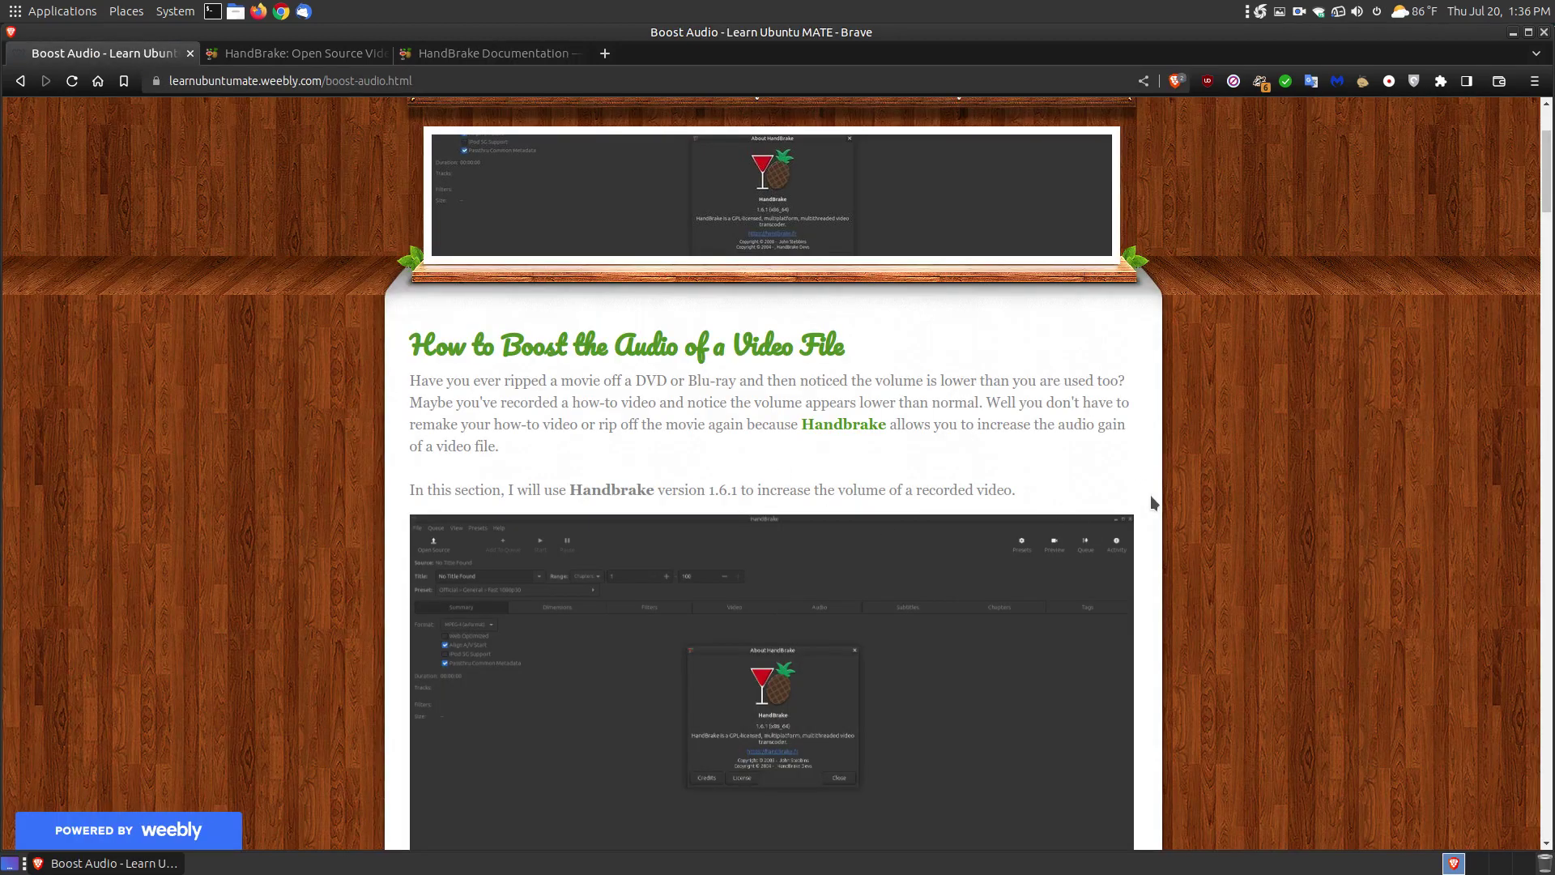
scroll(1149, 498, "down", 2)
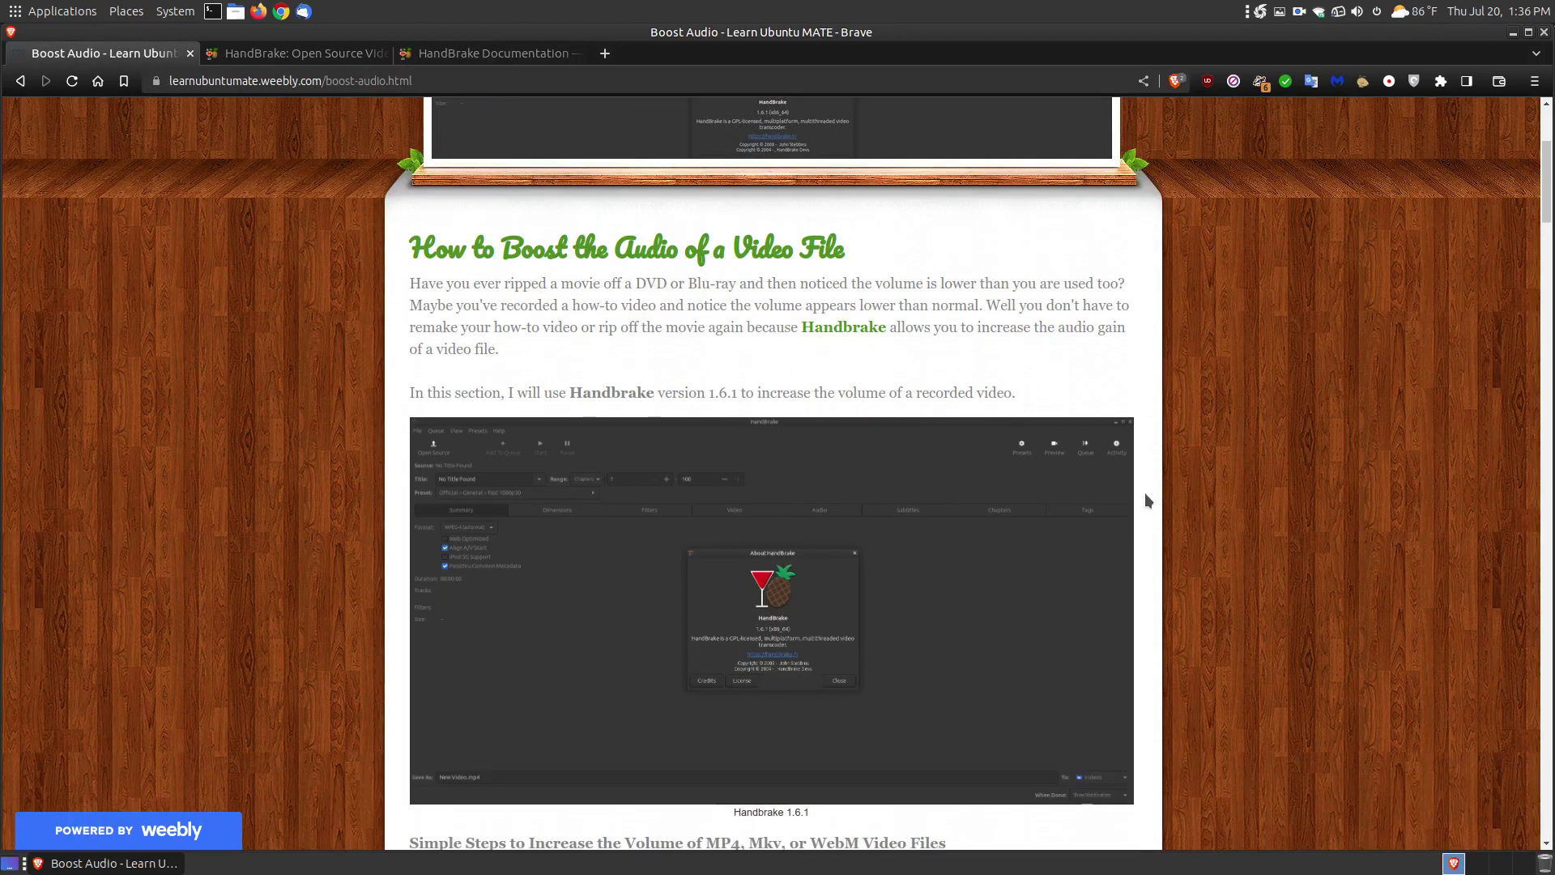
left_click(503, 57)
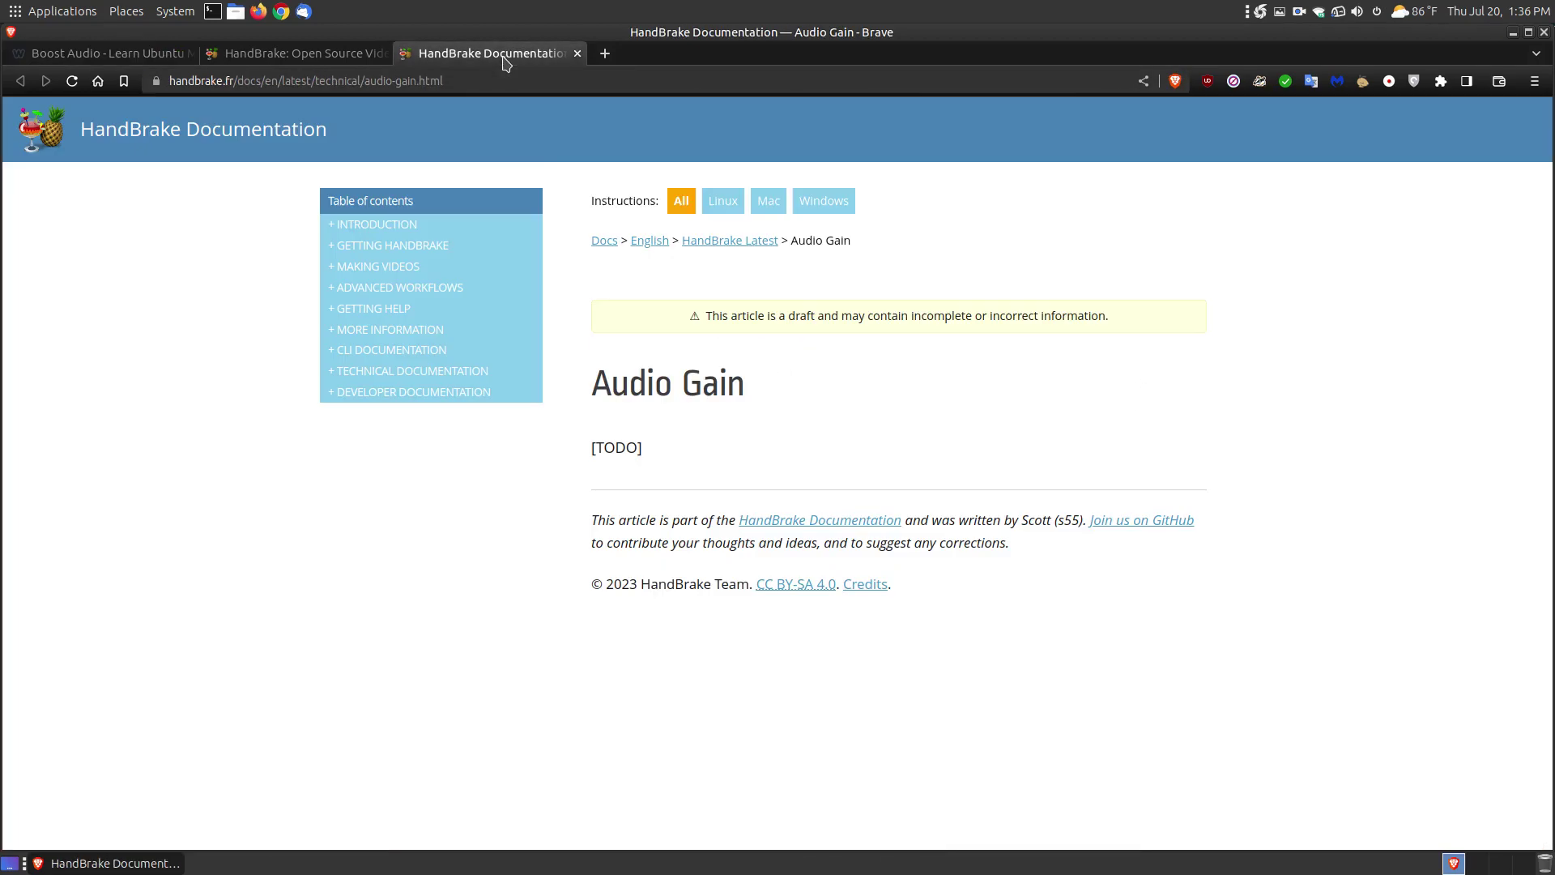
left_click(113, 55)
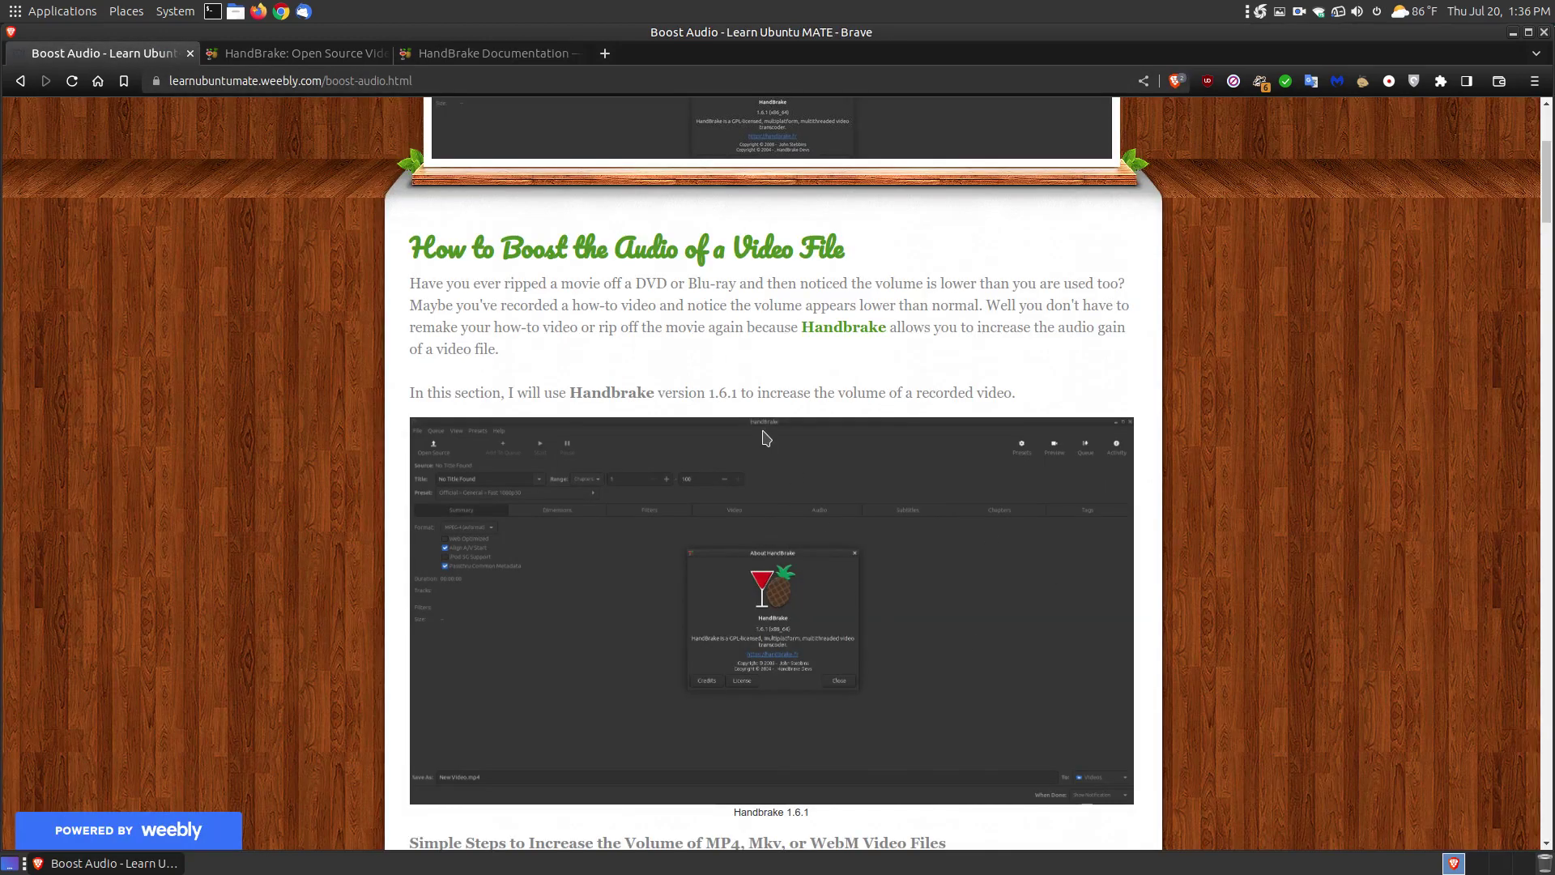
left_click_drag(735, 392, 713, 387)
left_click(1111, 444)
Scroll through the tutorial's Steps 1–4, then back to the top
scroll(891, 423, "down", 1)
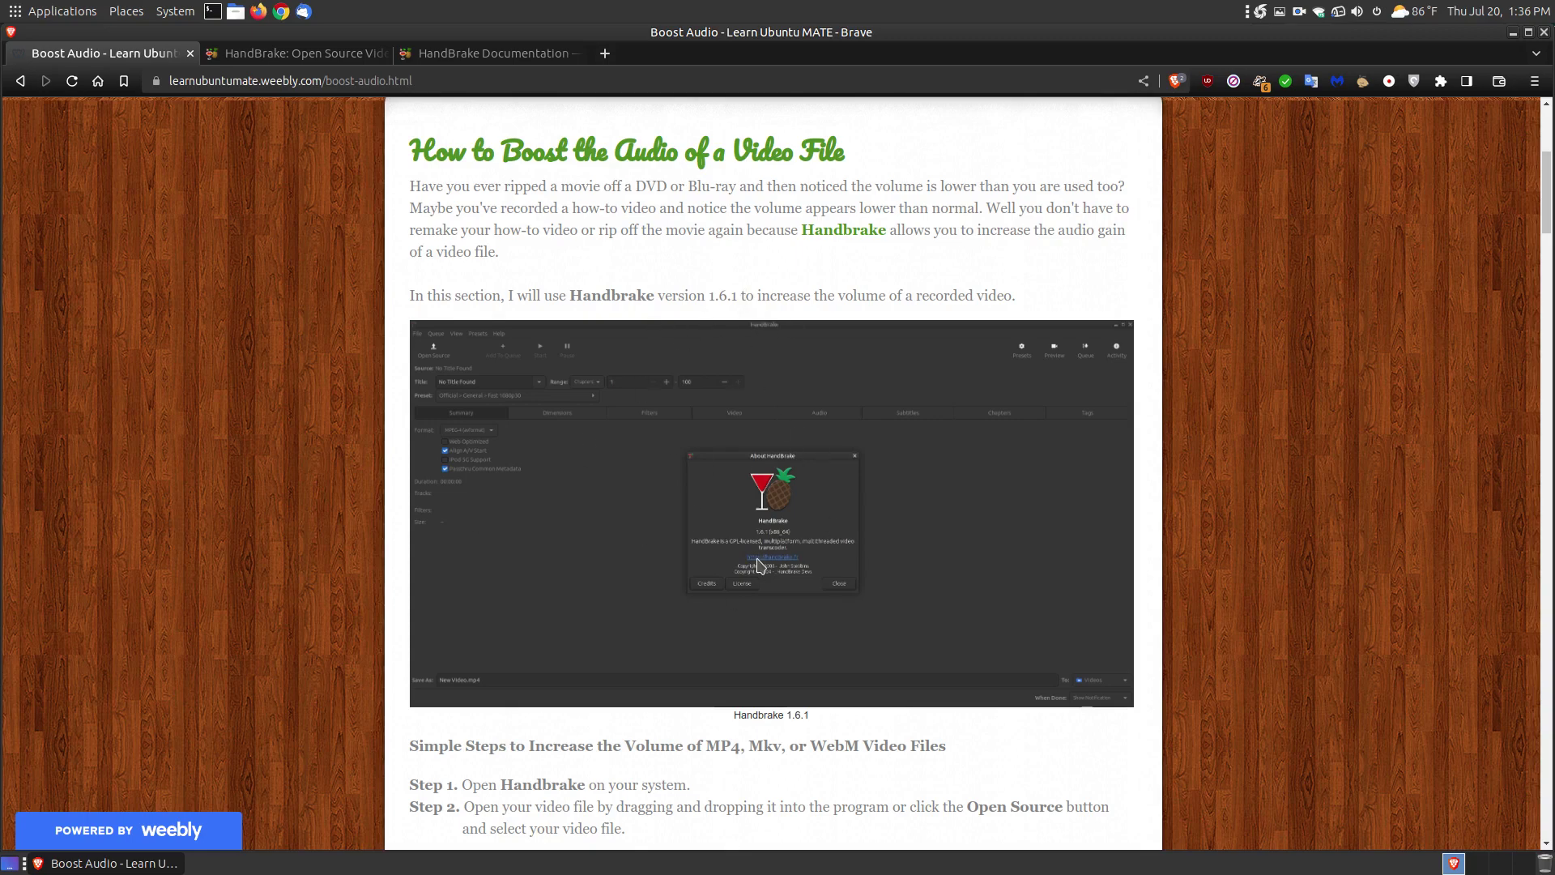
scroll(1103, 519, "down", 2)
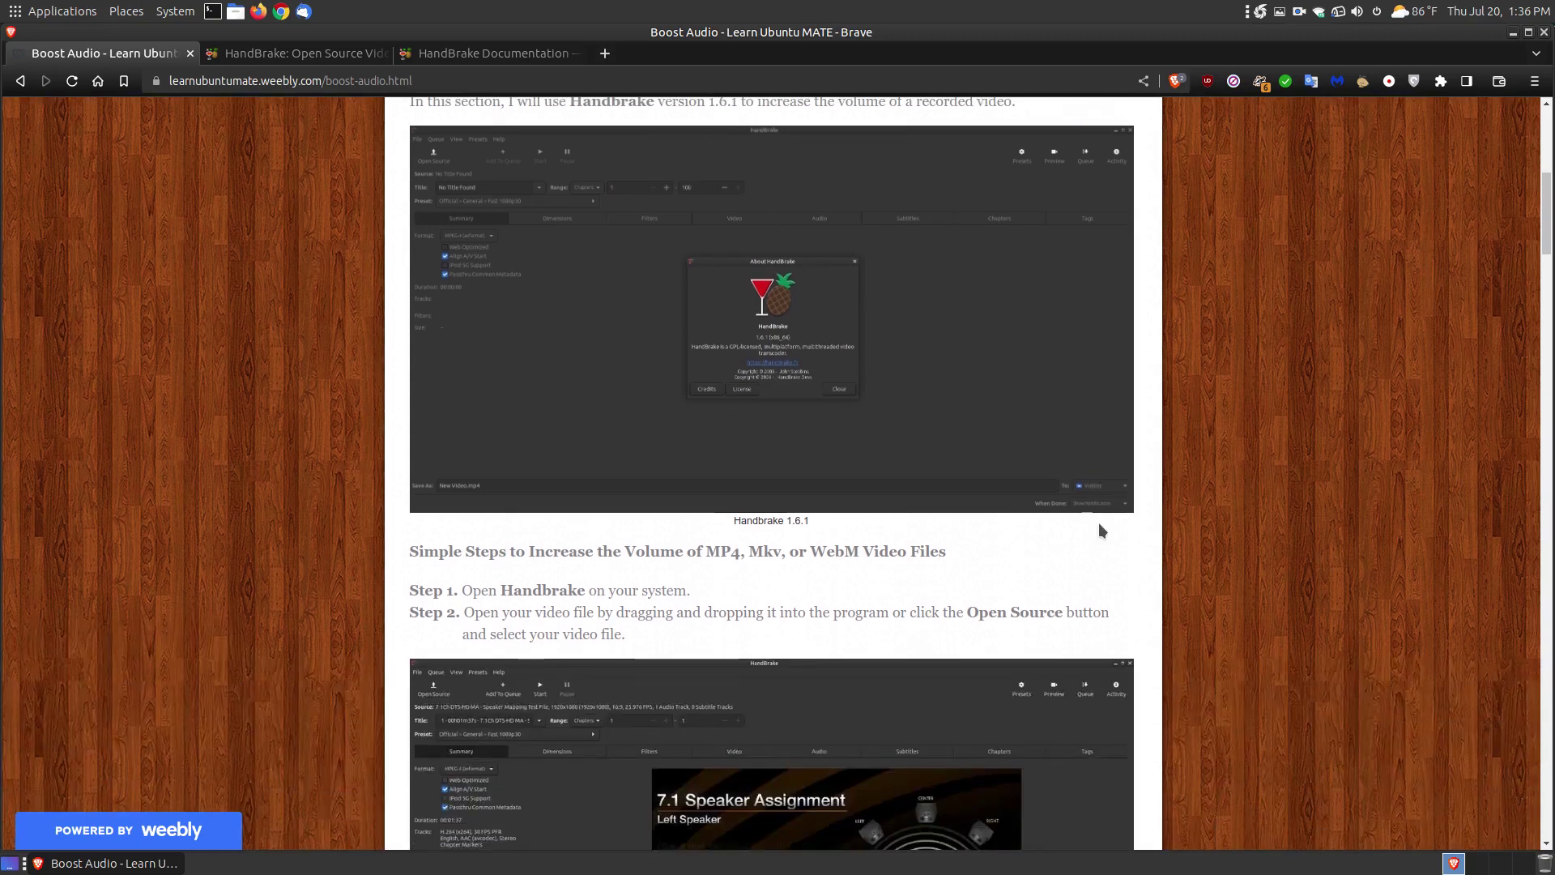
scroll(1099, 525, "down", 2)
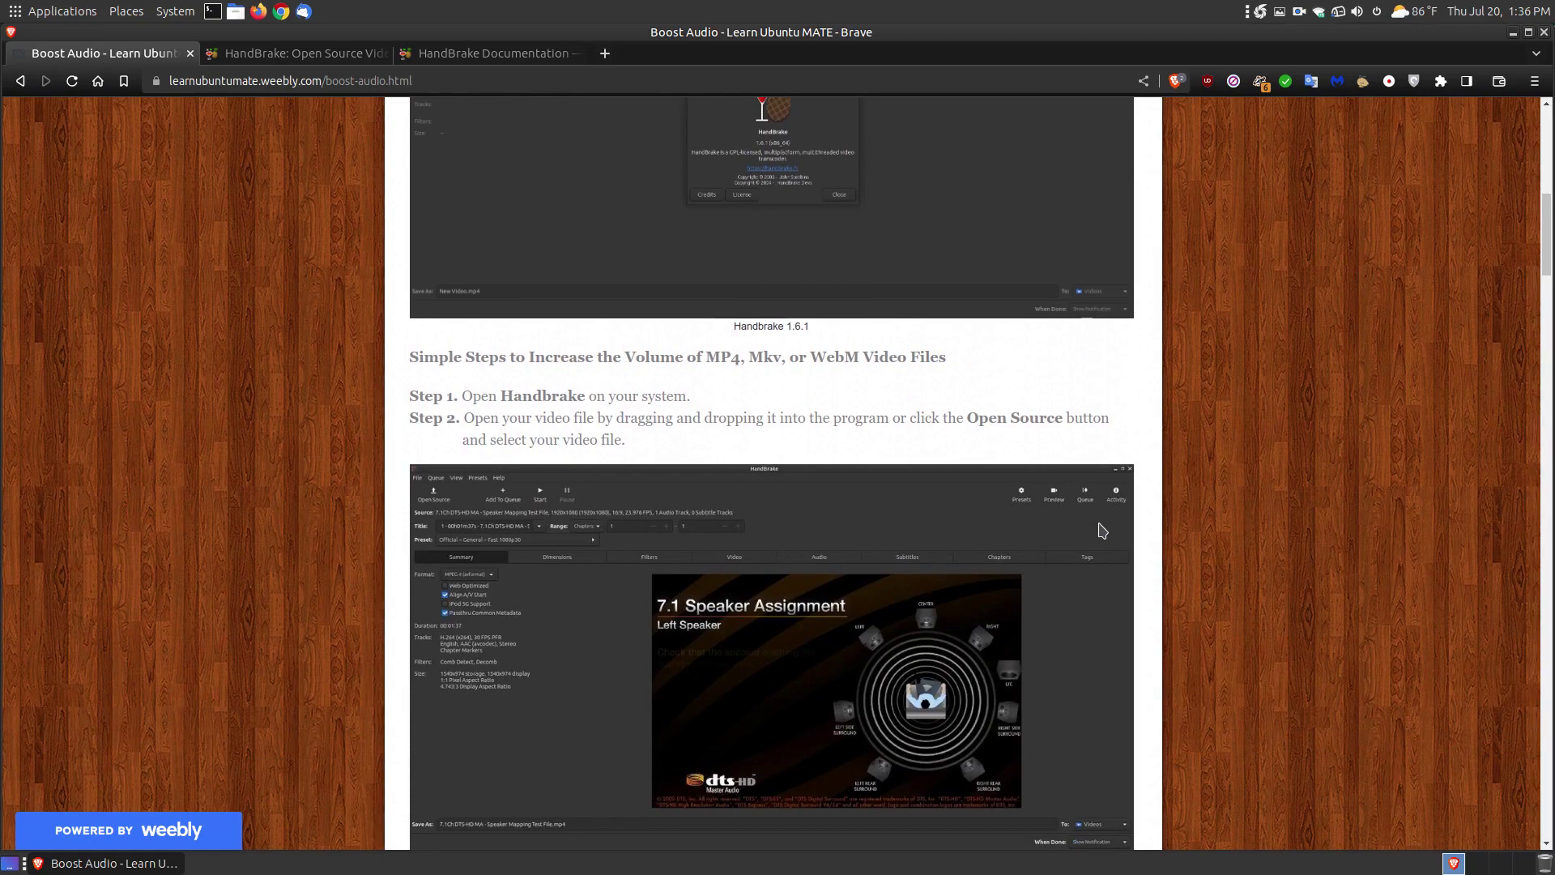
scroll(1103, 531, "down", 1)
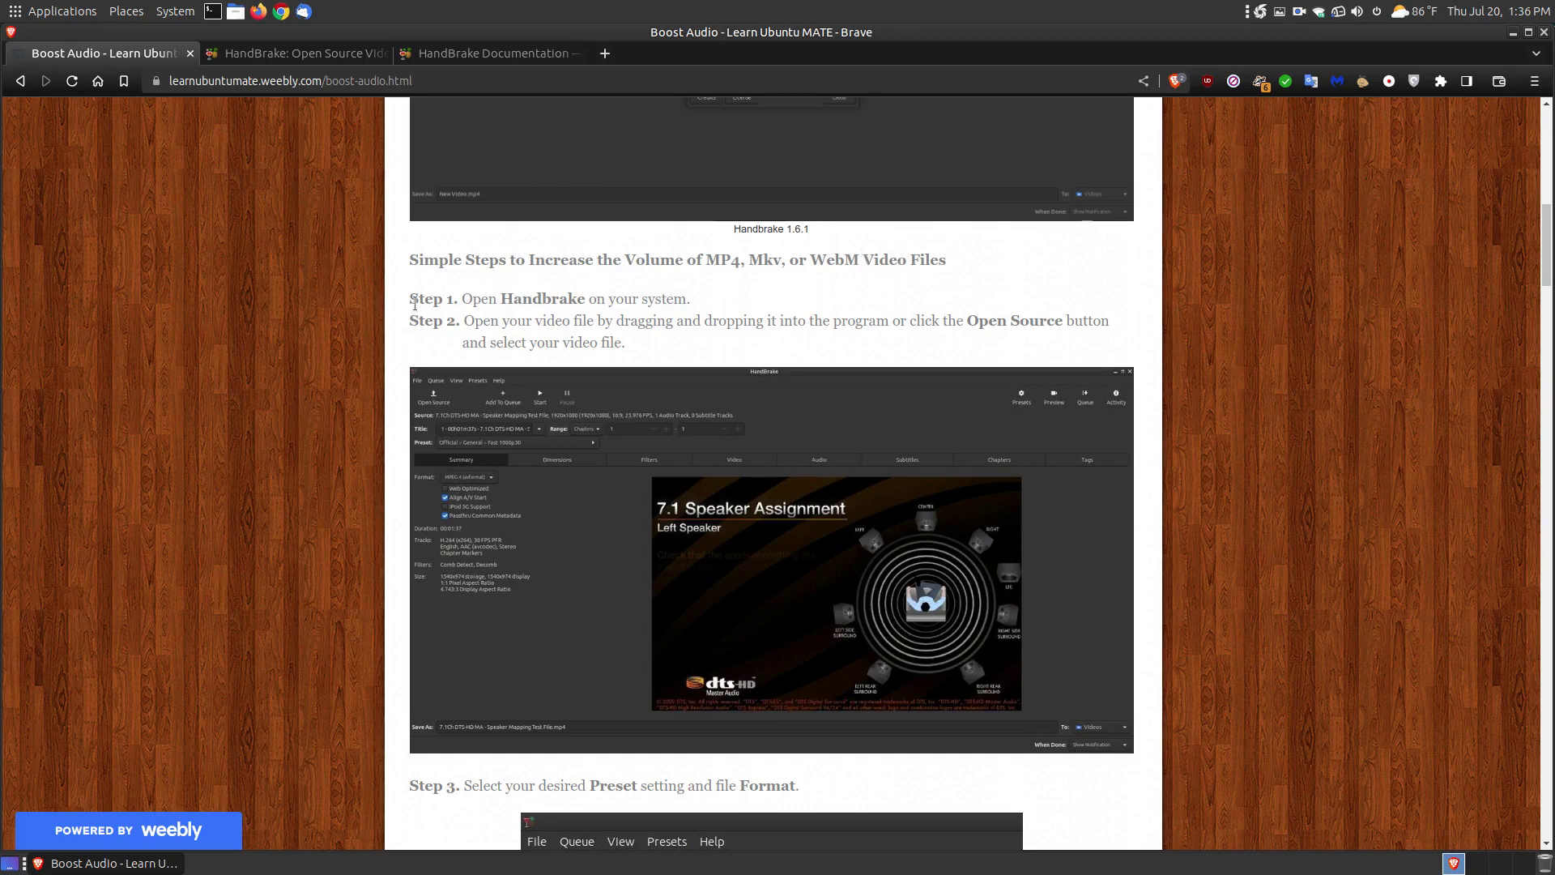
left_click_drag(1547, 276, 1548, 116)
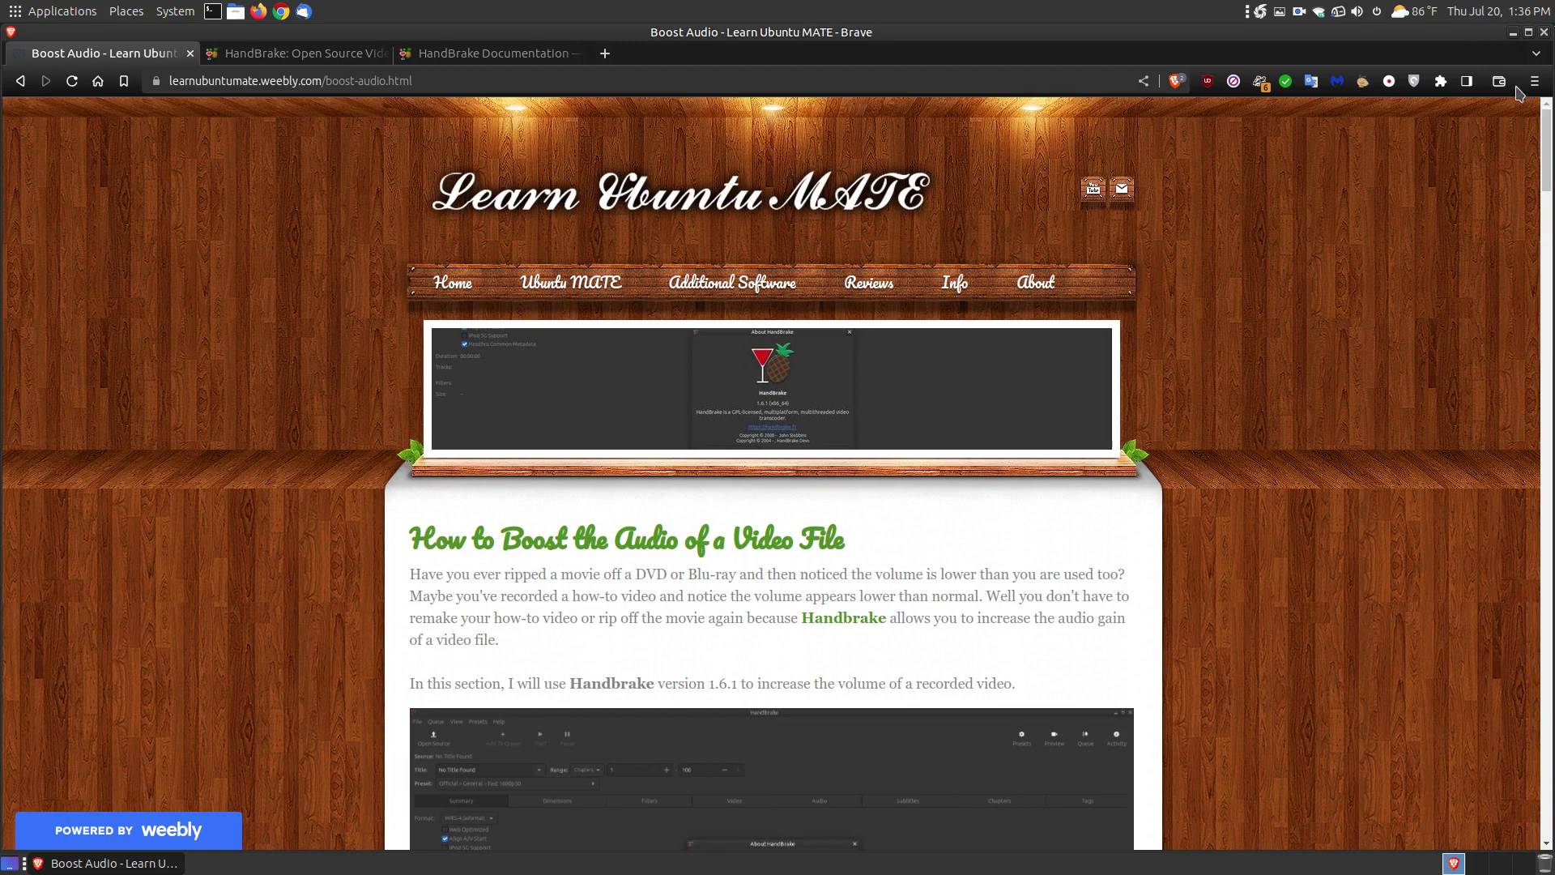
Launch HandBrake from Sound & Video and load '7.1Ch DTS-HD MA - Speaker Mapping Test File.mkv' as source
left_click(1512, 33)
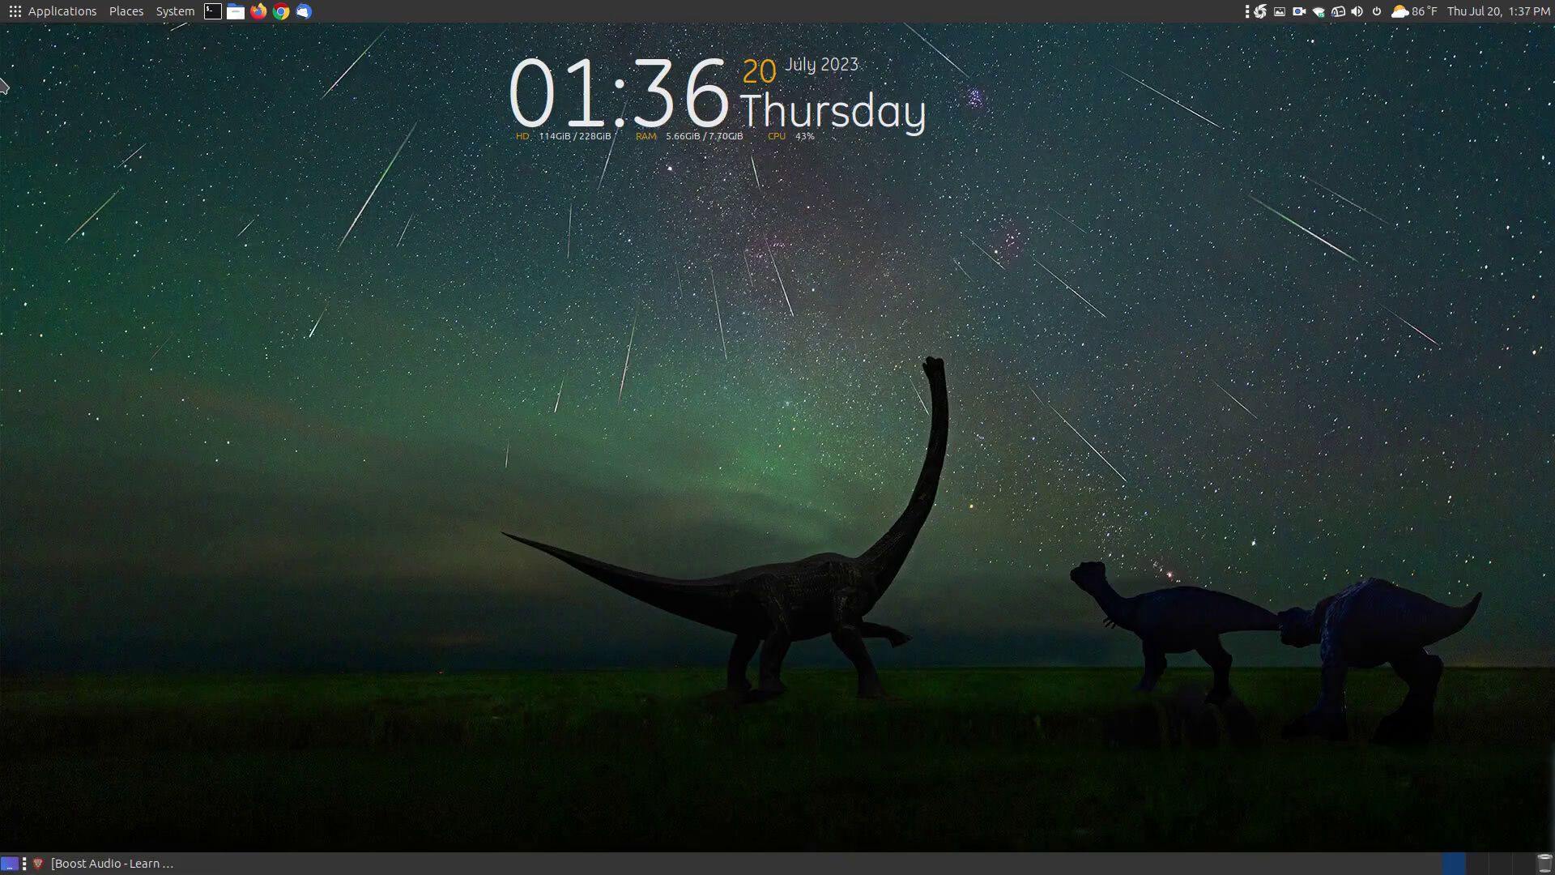
left_click(15, 12)
mouse_move(65, 222)
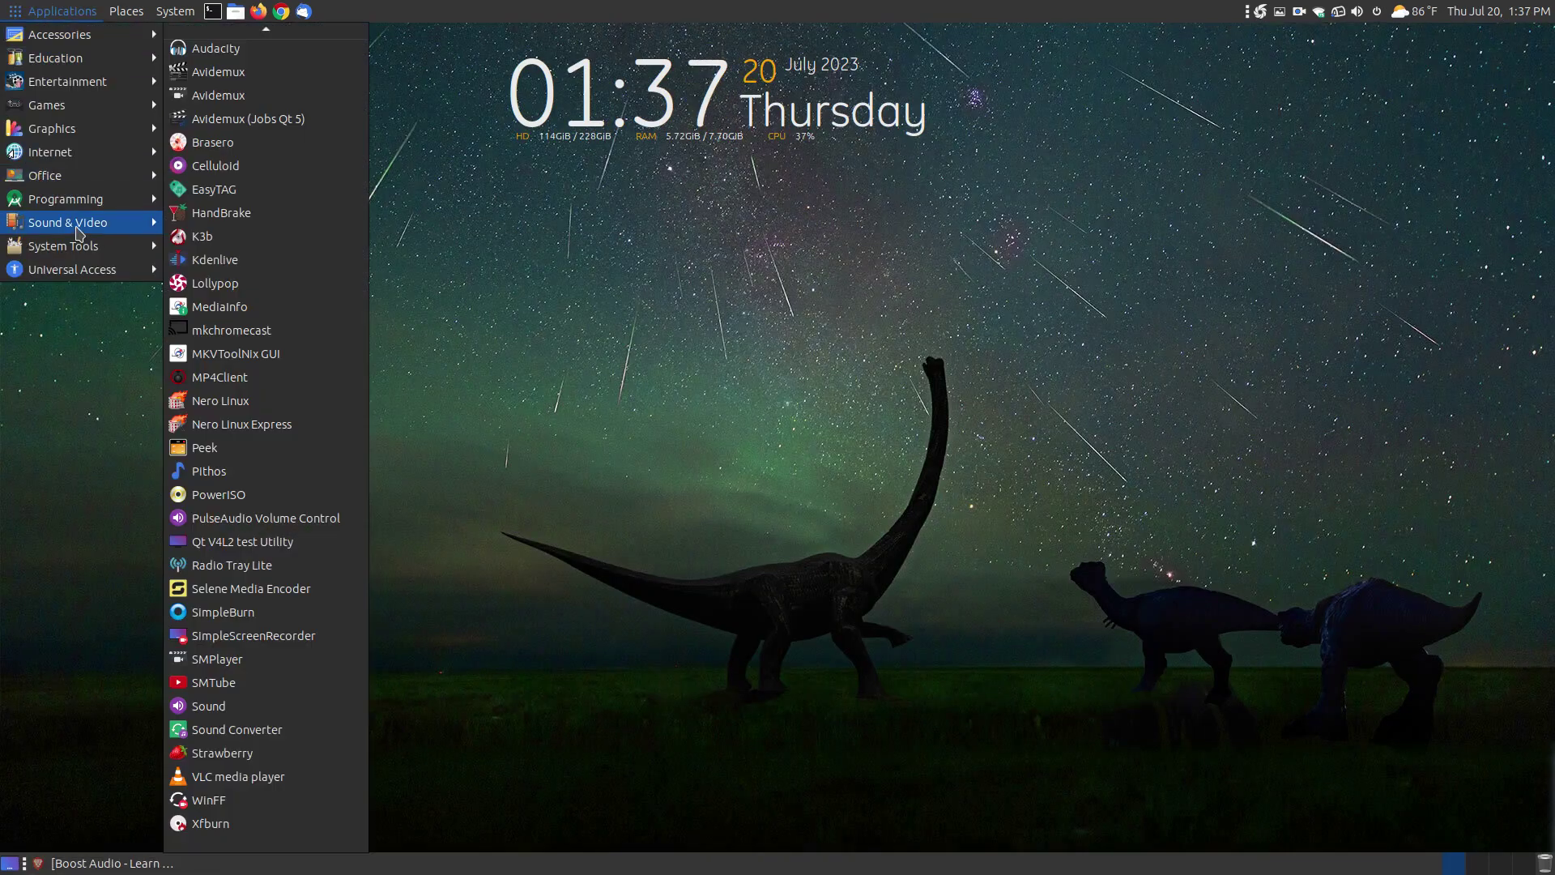
left_click(261, 229)
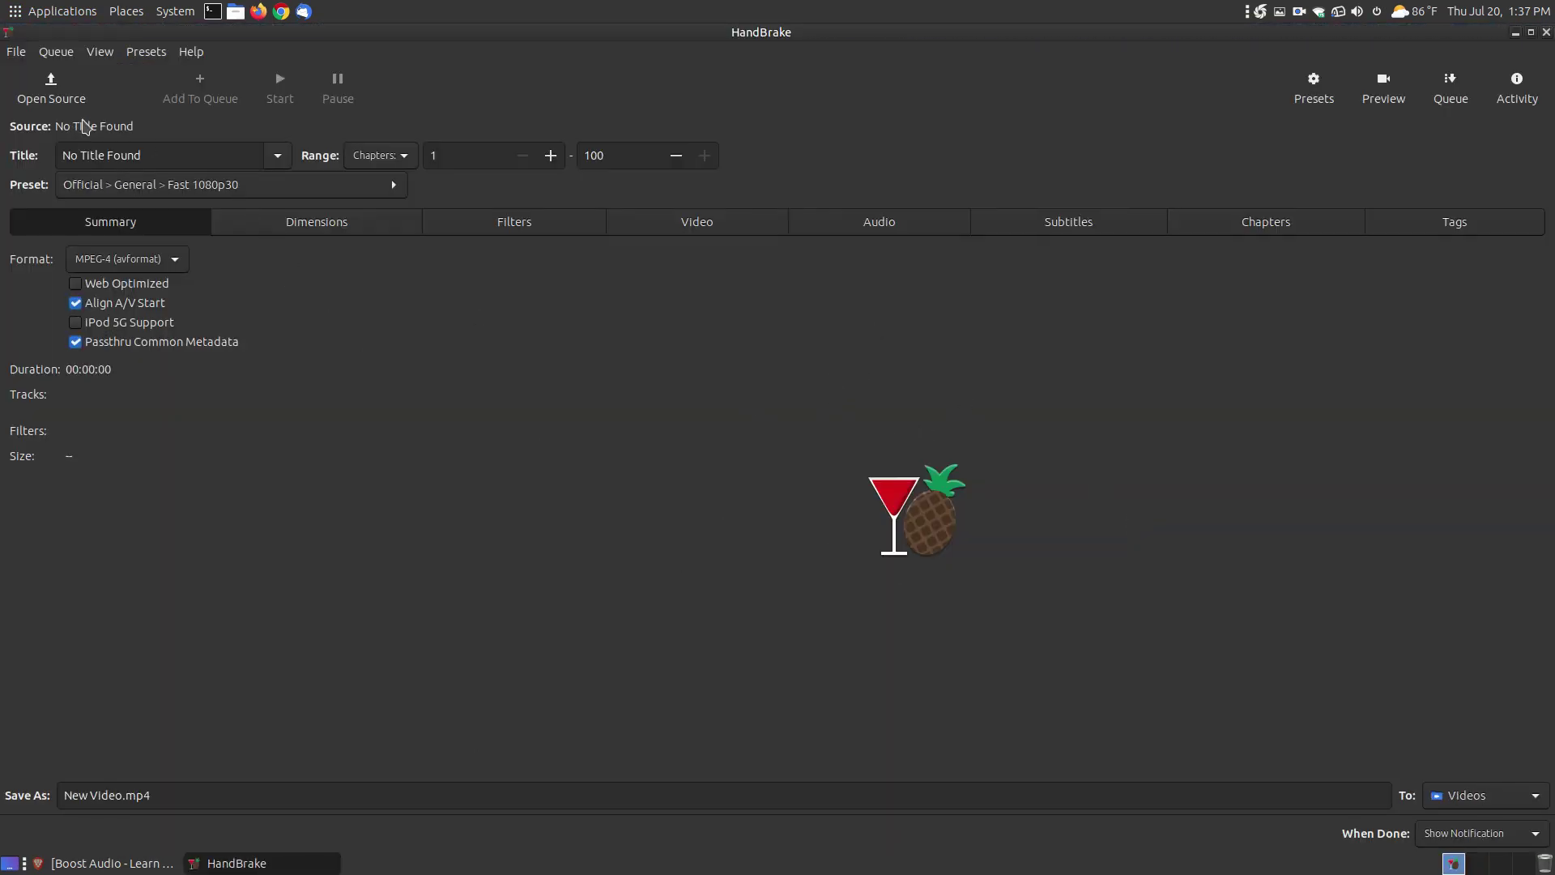
left_click(33, 77)
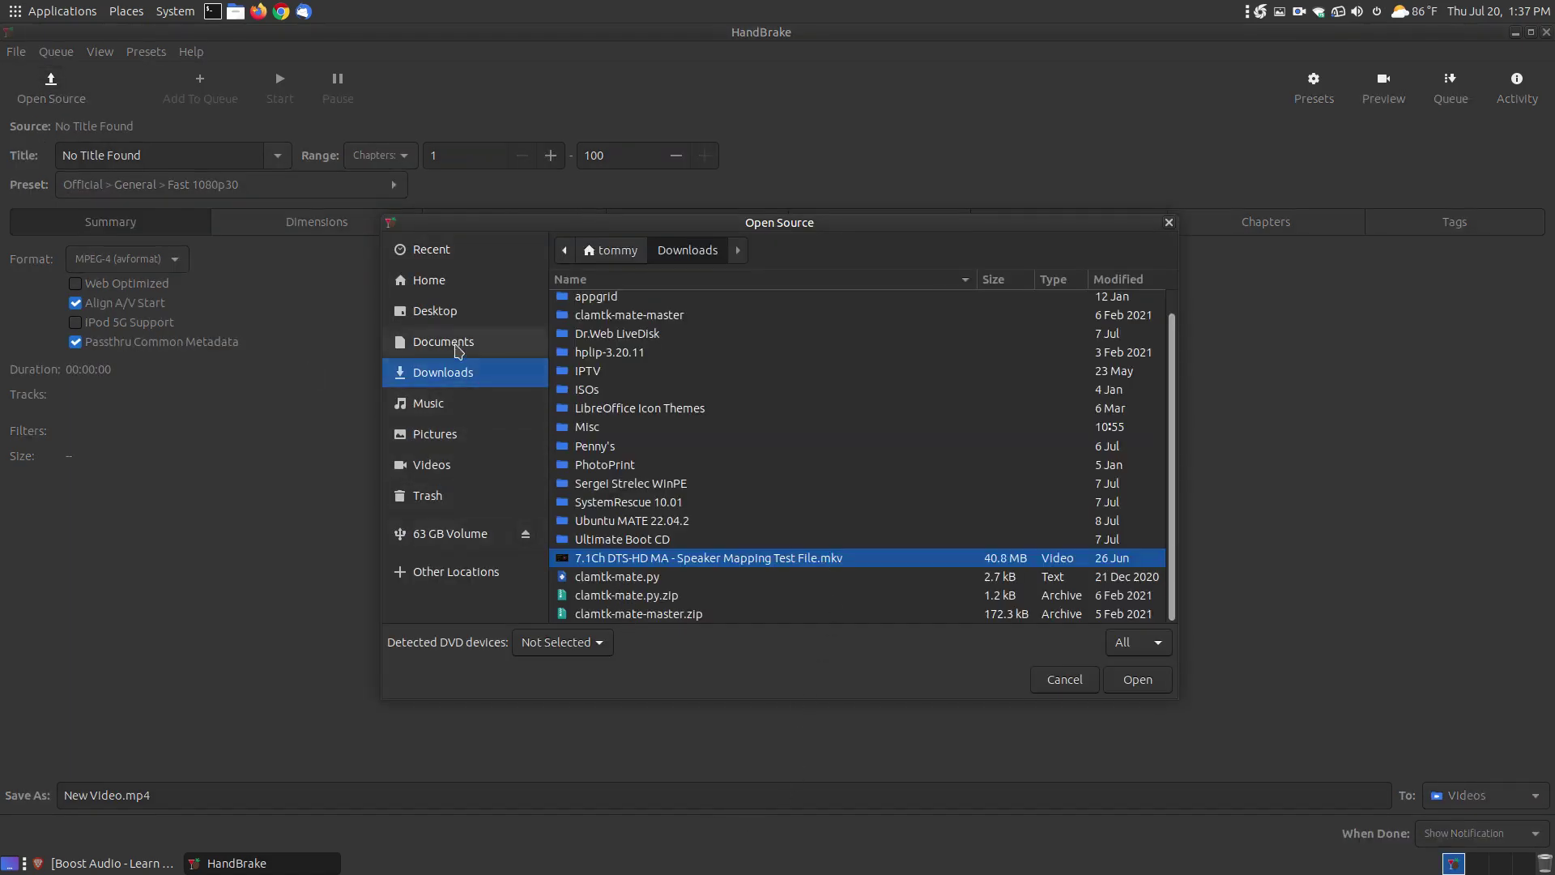
left_click(1134, 680)
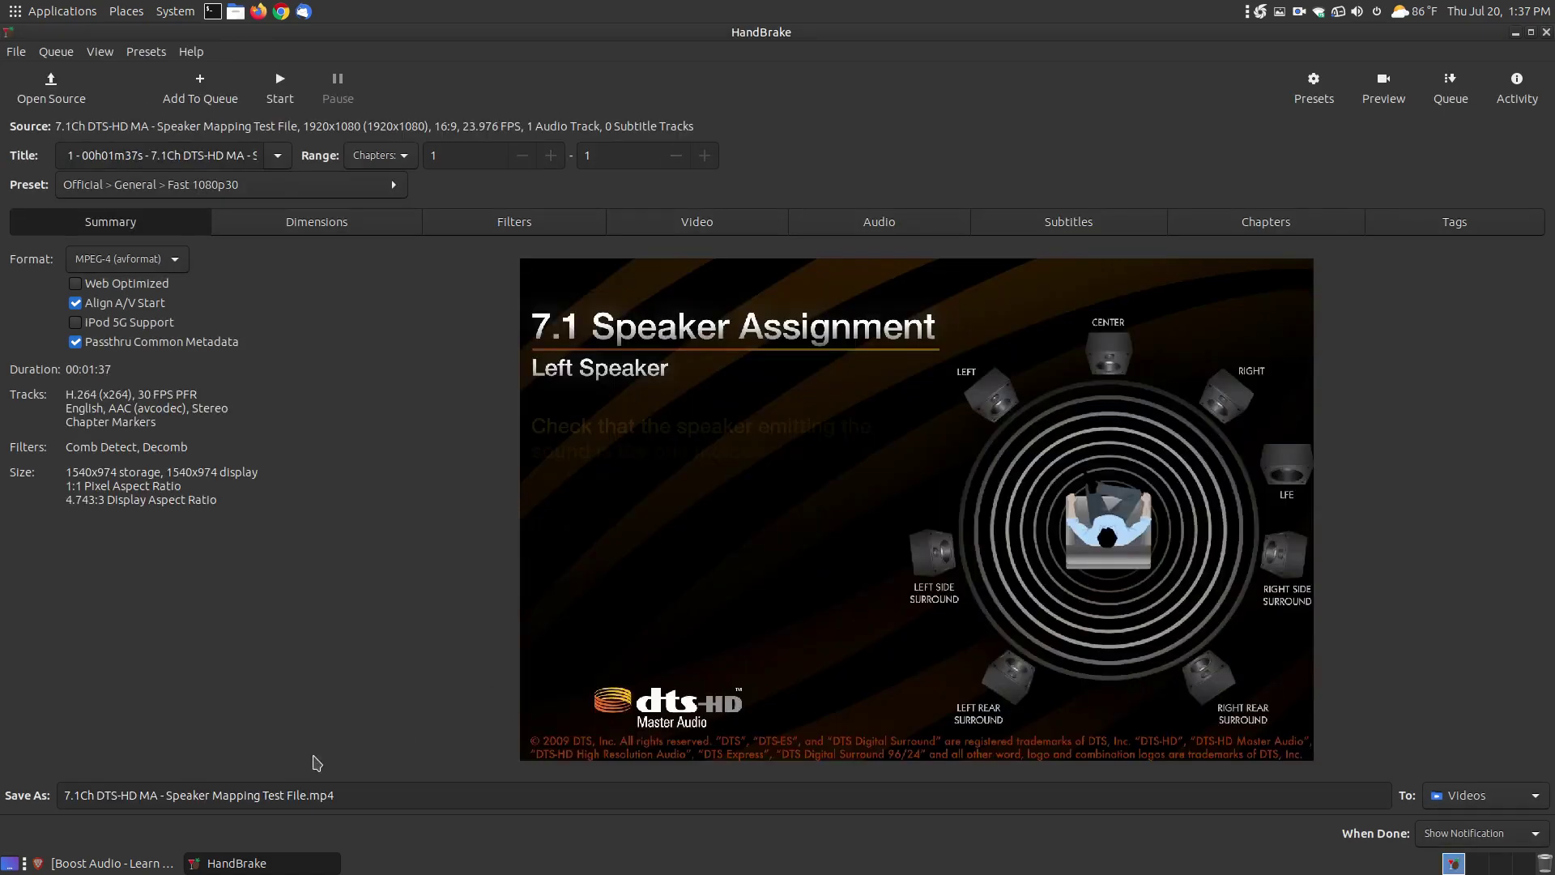
Inspect the test MKV in MediaInfo from Downloads, then bring HandBrake back to the front
left_click(235, 11)
left_click(85, 235)
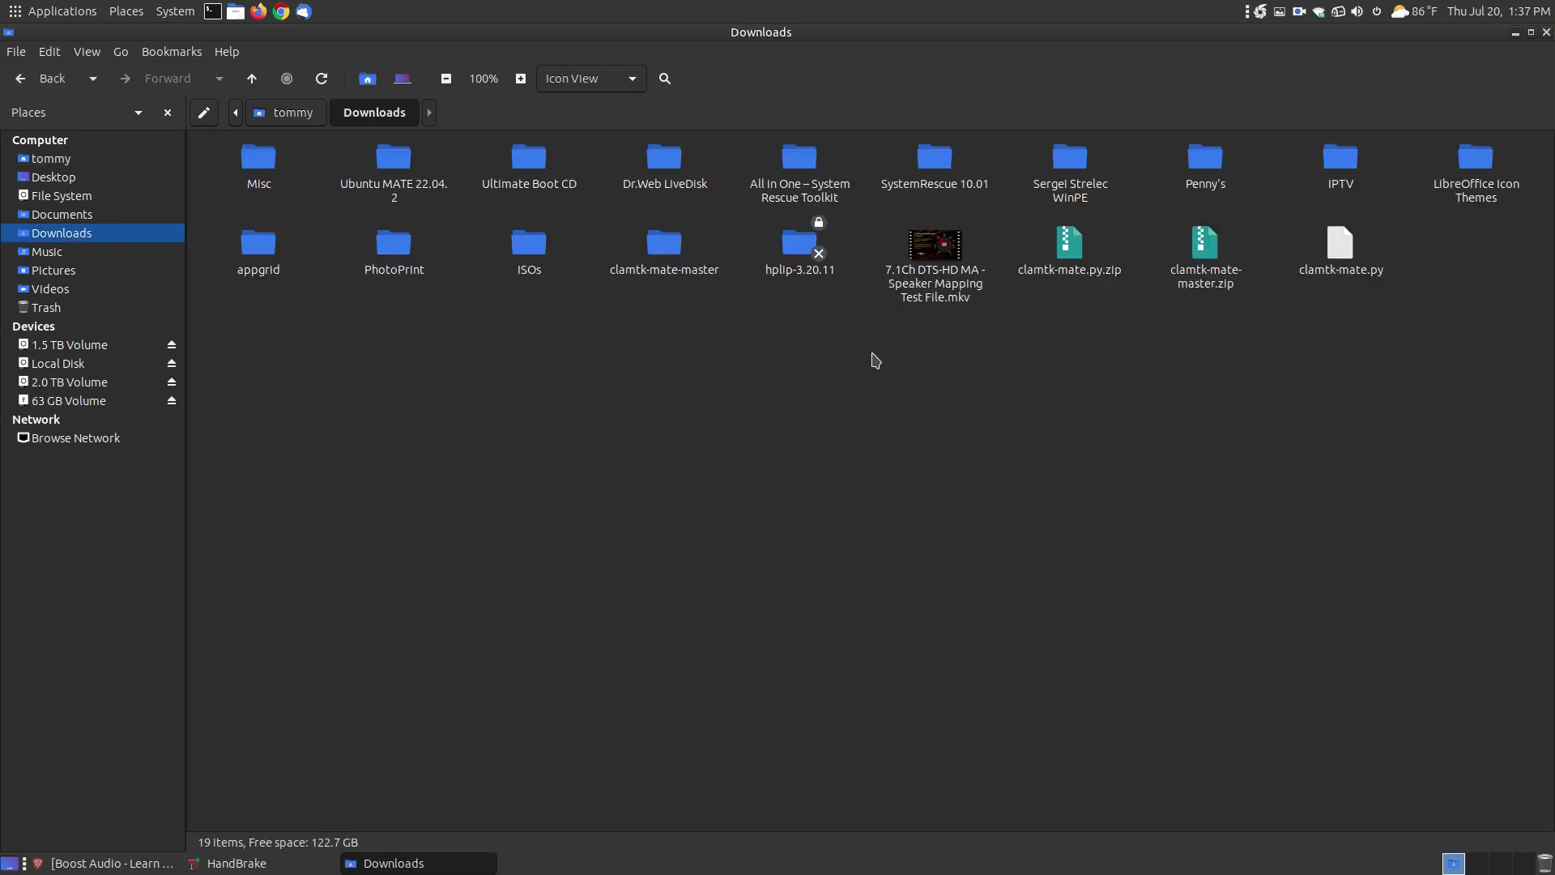
left_click(920, 292)
right_click(920, 292)
mouse_move(1022, 322)
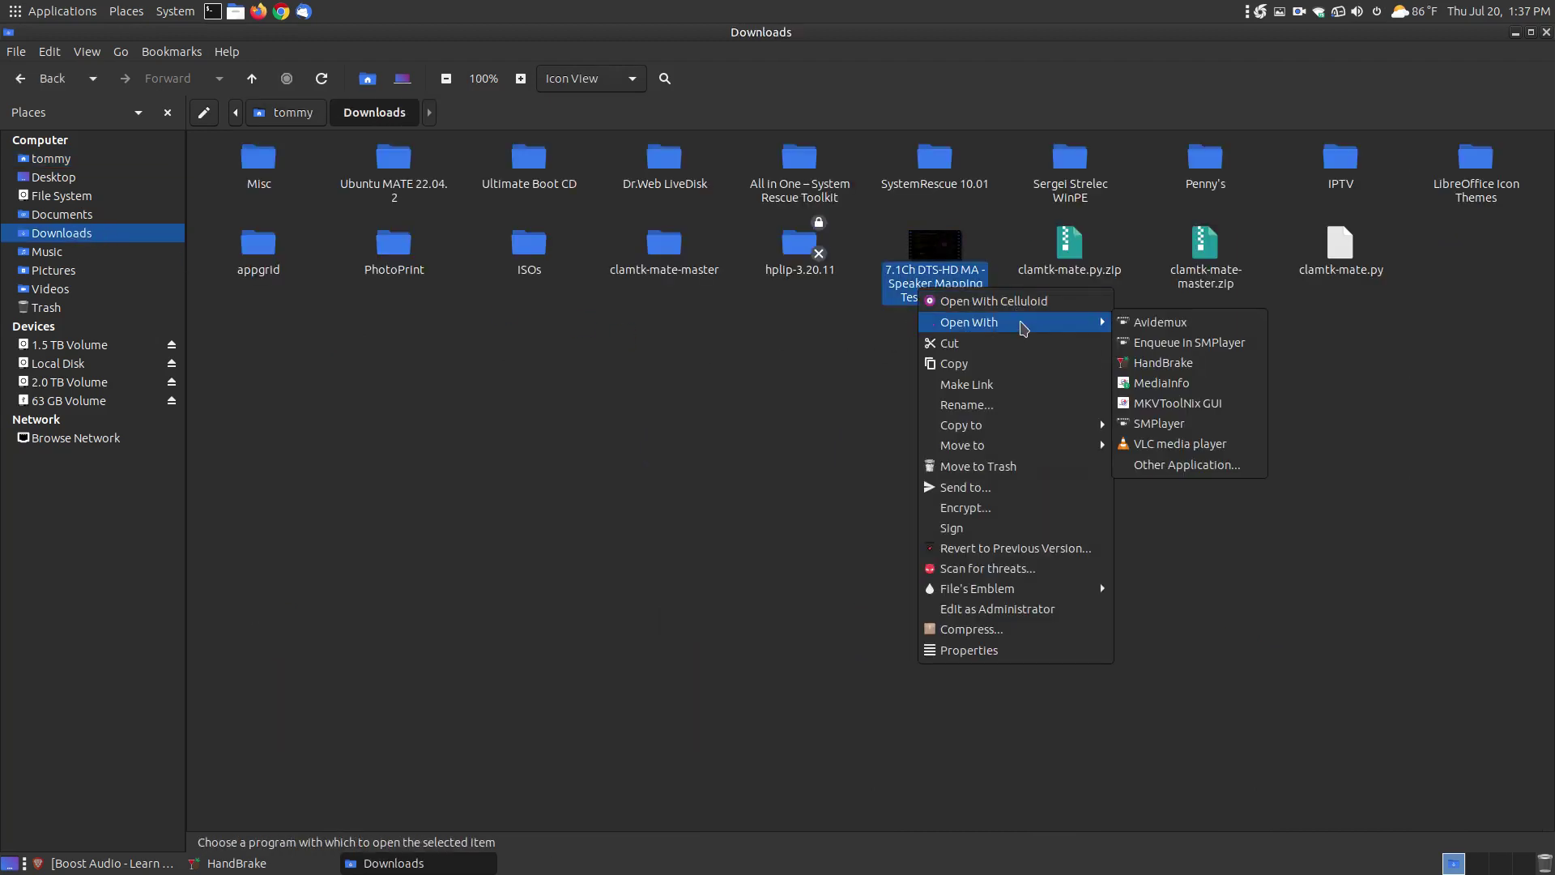
left_click(1194, 383)
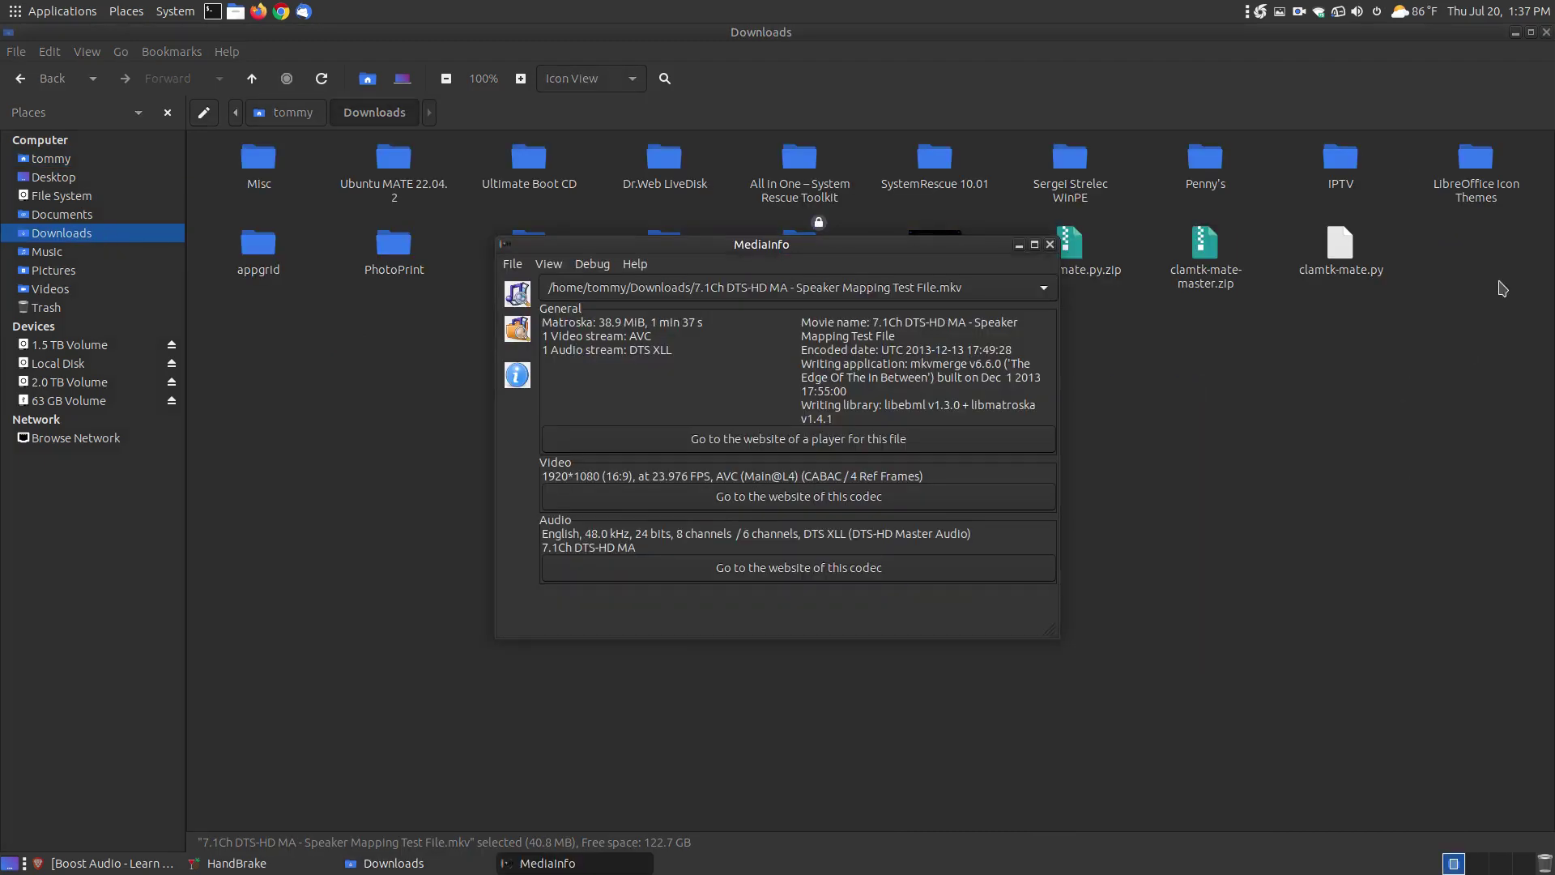
left_click(1515, 32)
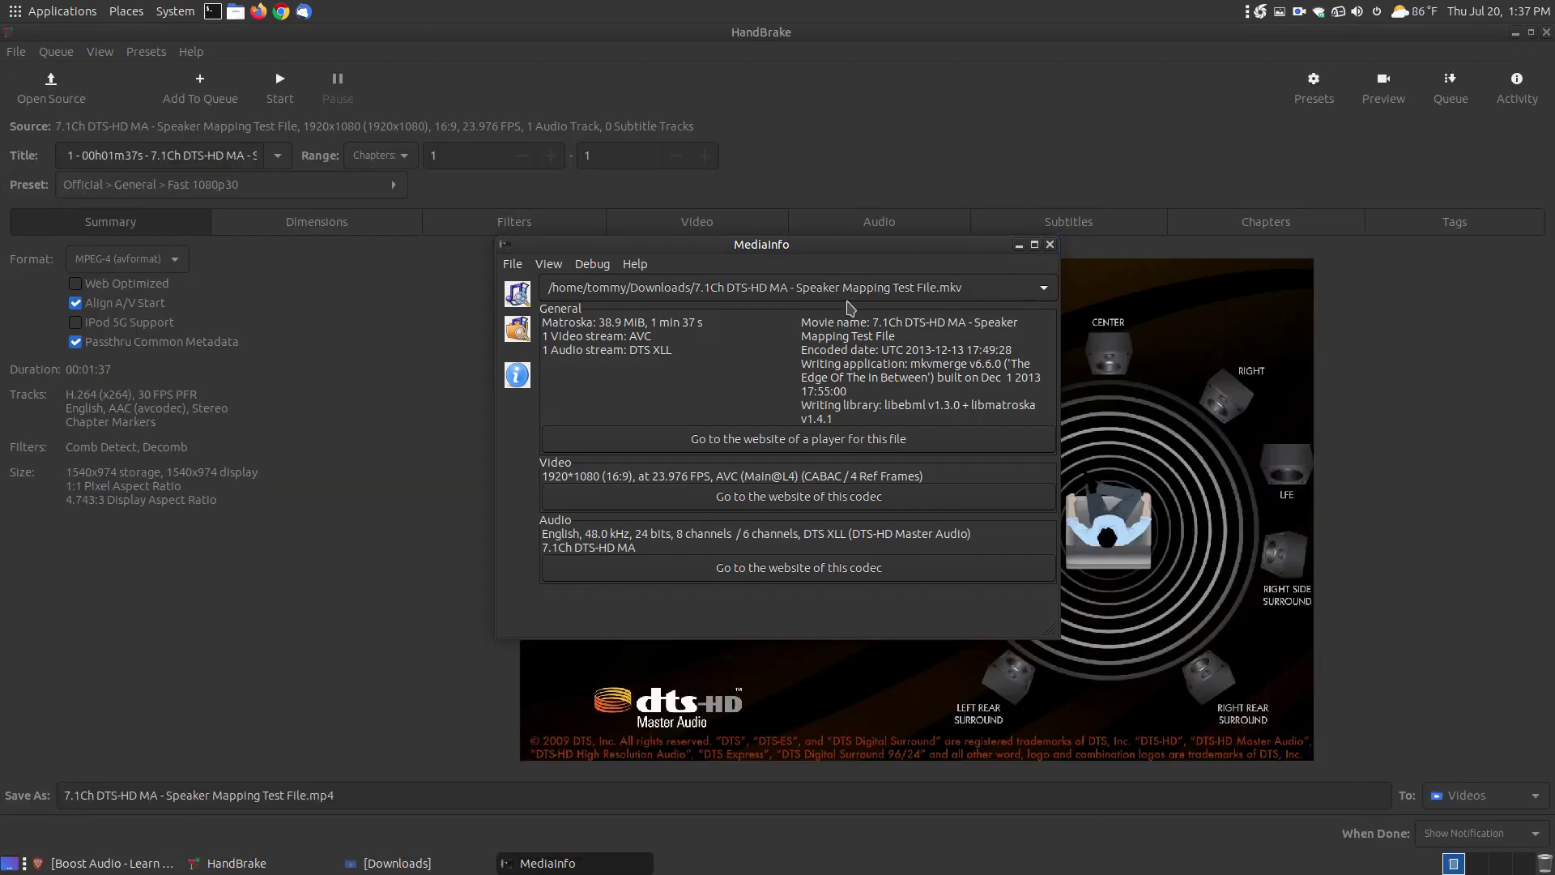
left_click_drag(791, 261, 922, 270)
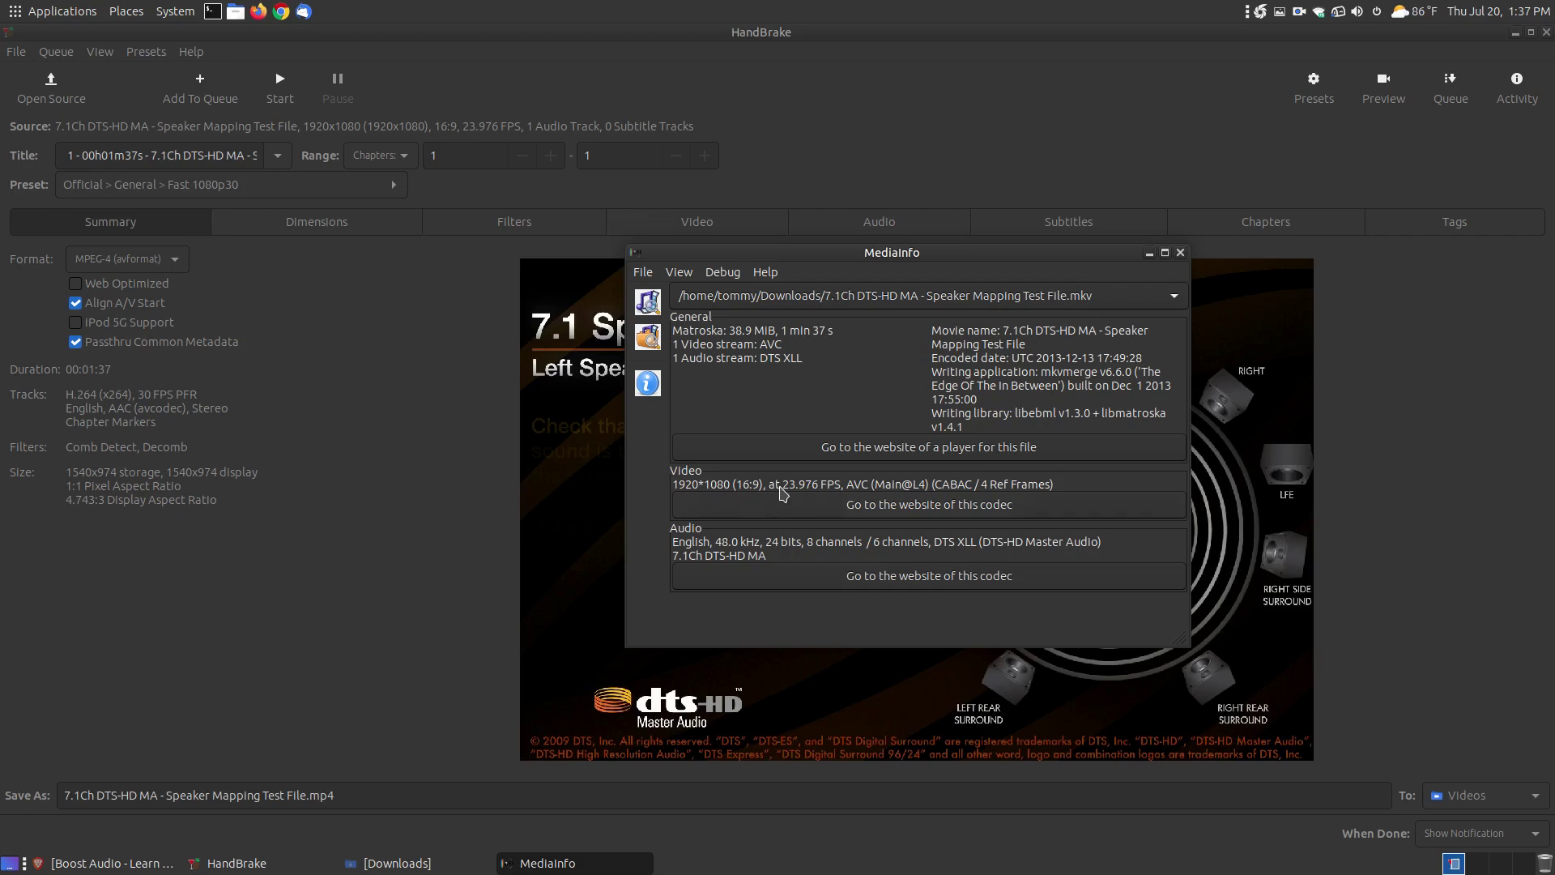
left_click(372, 298)
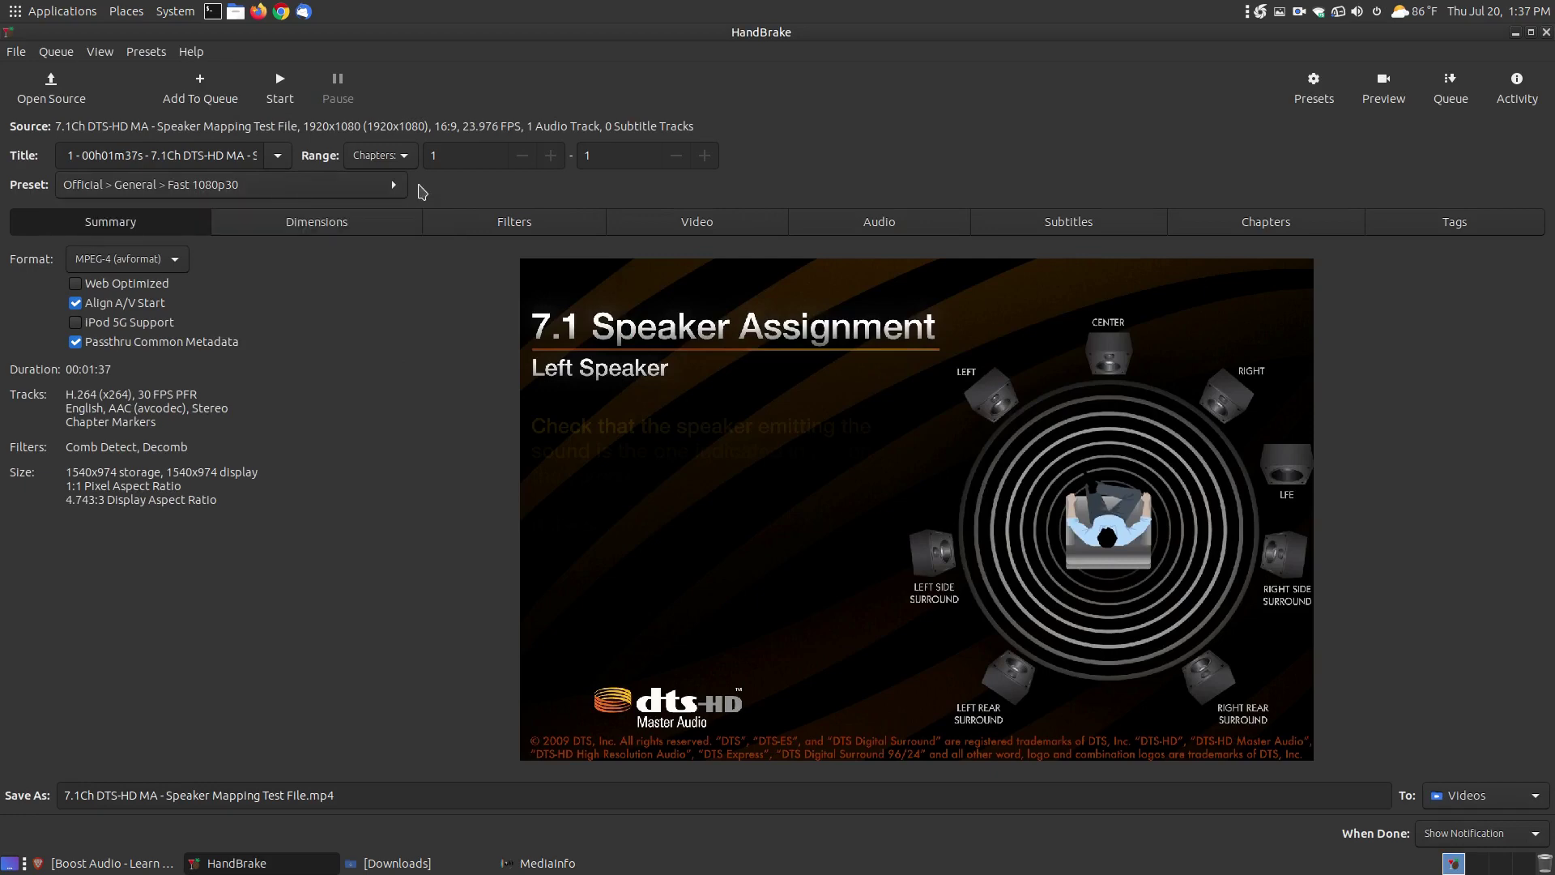
Browse the General presets without changing them and dismiss the MediaInfo window
left_click(379, 183)
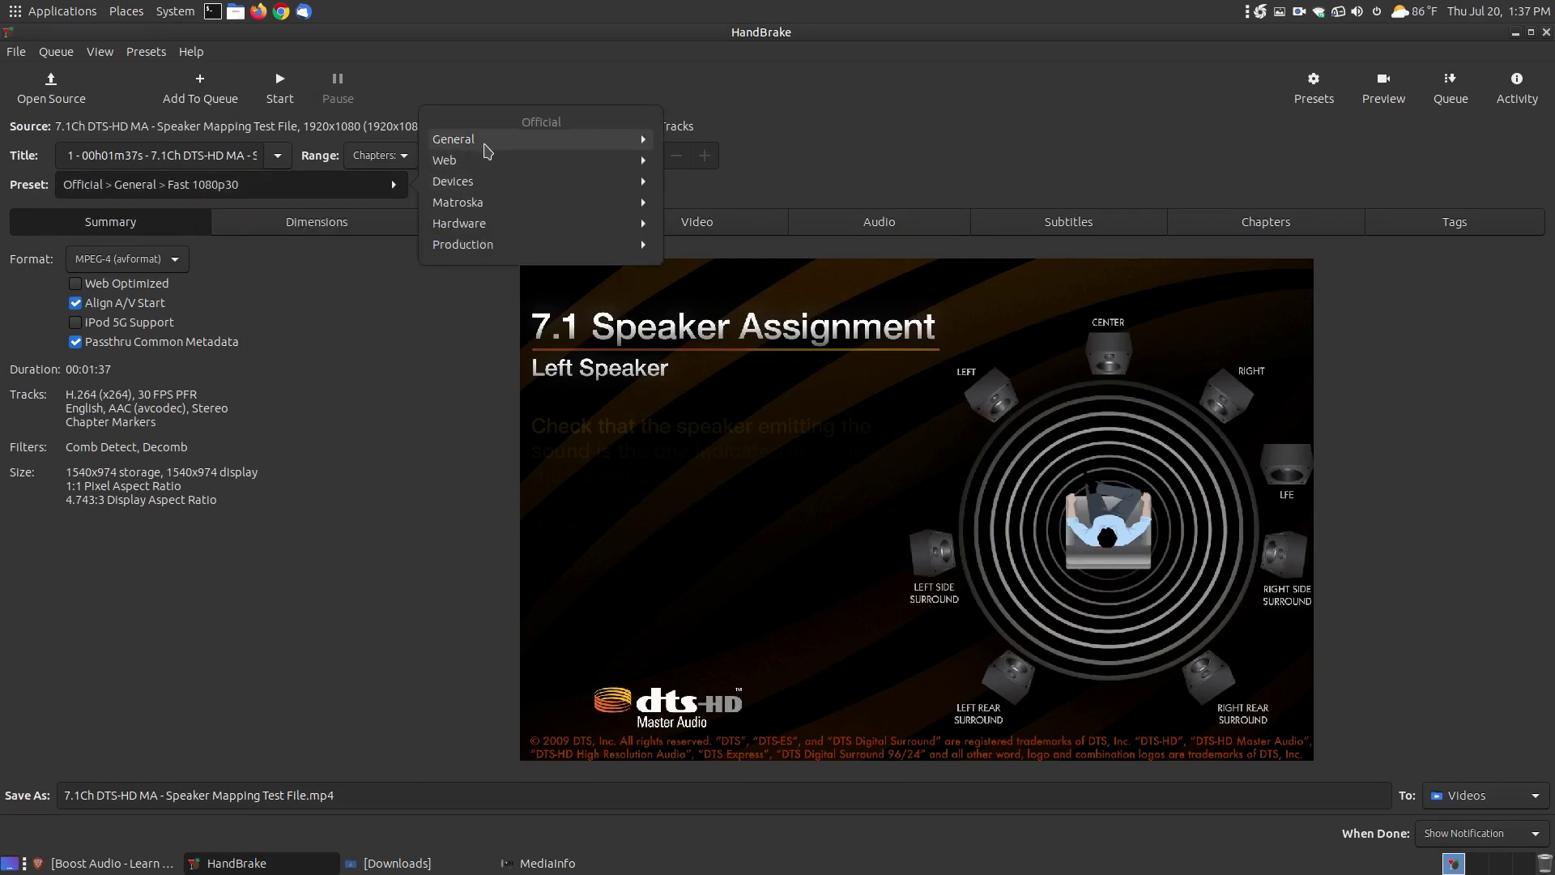
left_click(485, 146)
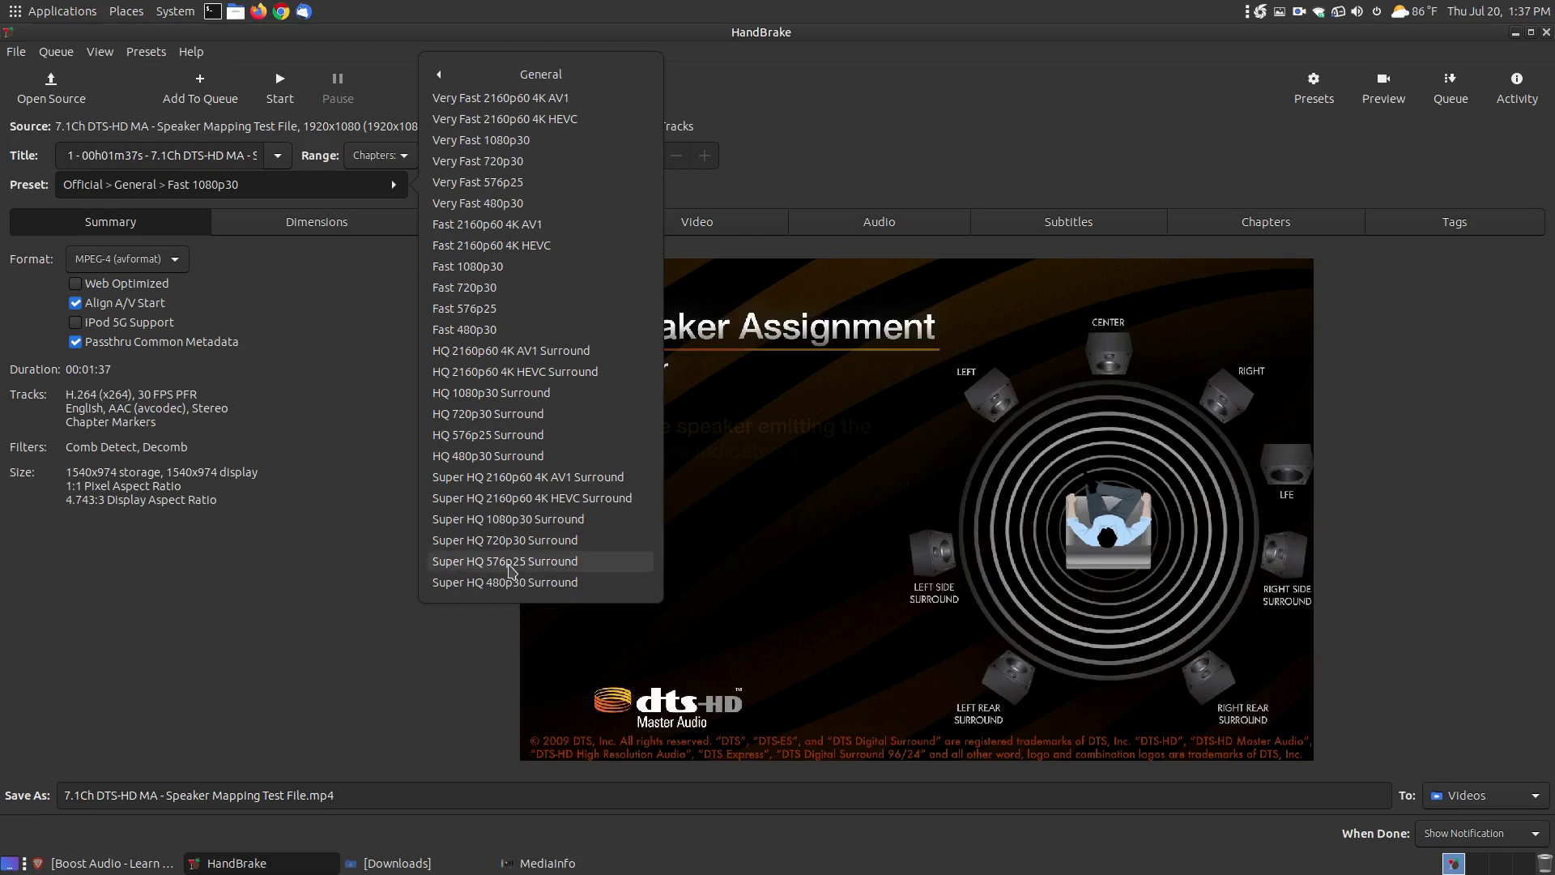
left_click(442, 75)
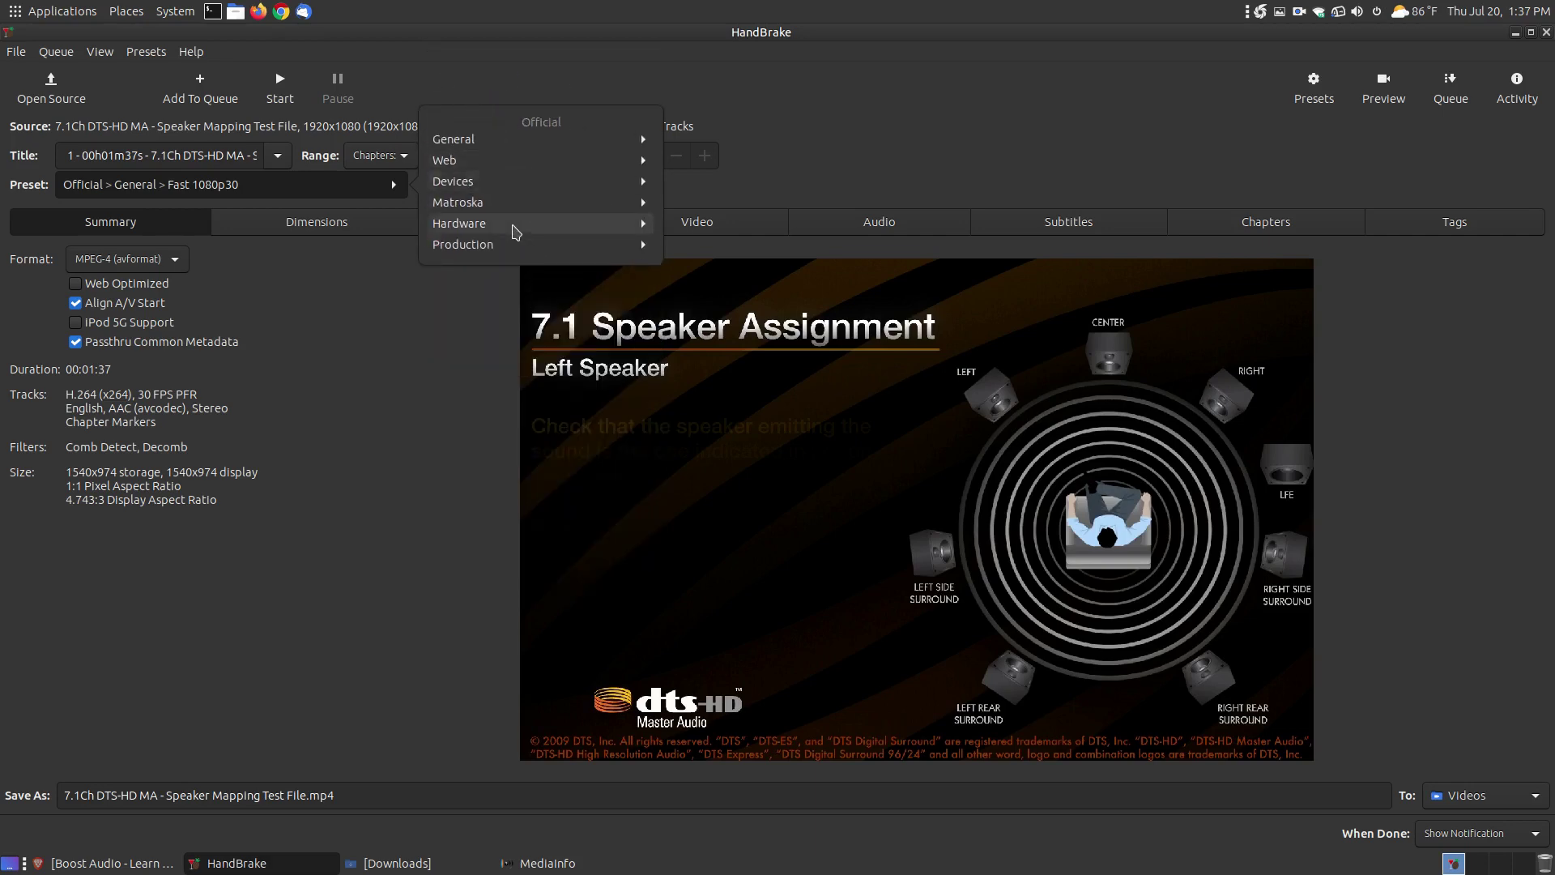
left_click(379, 224)
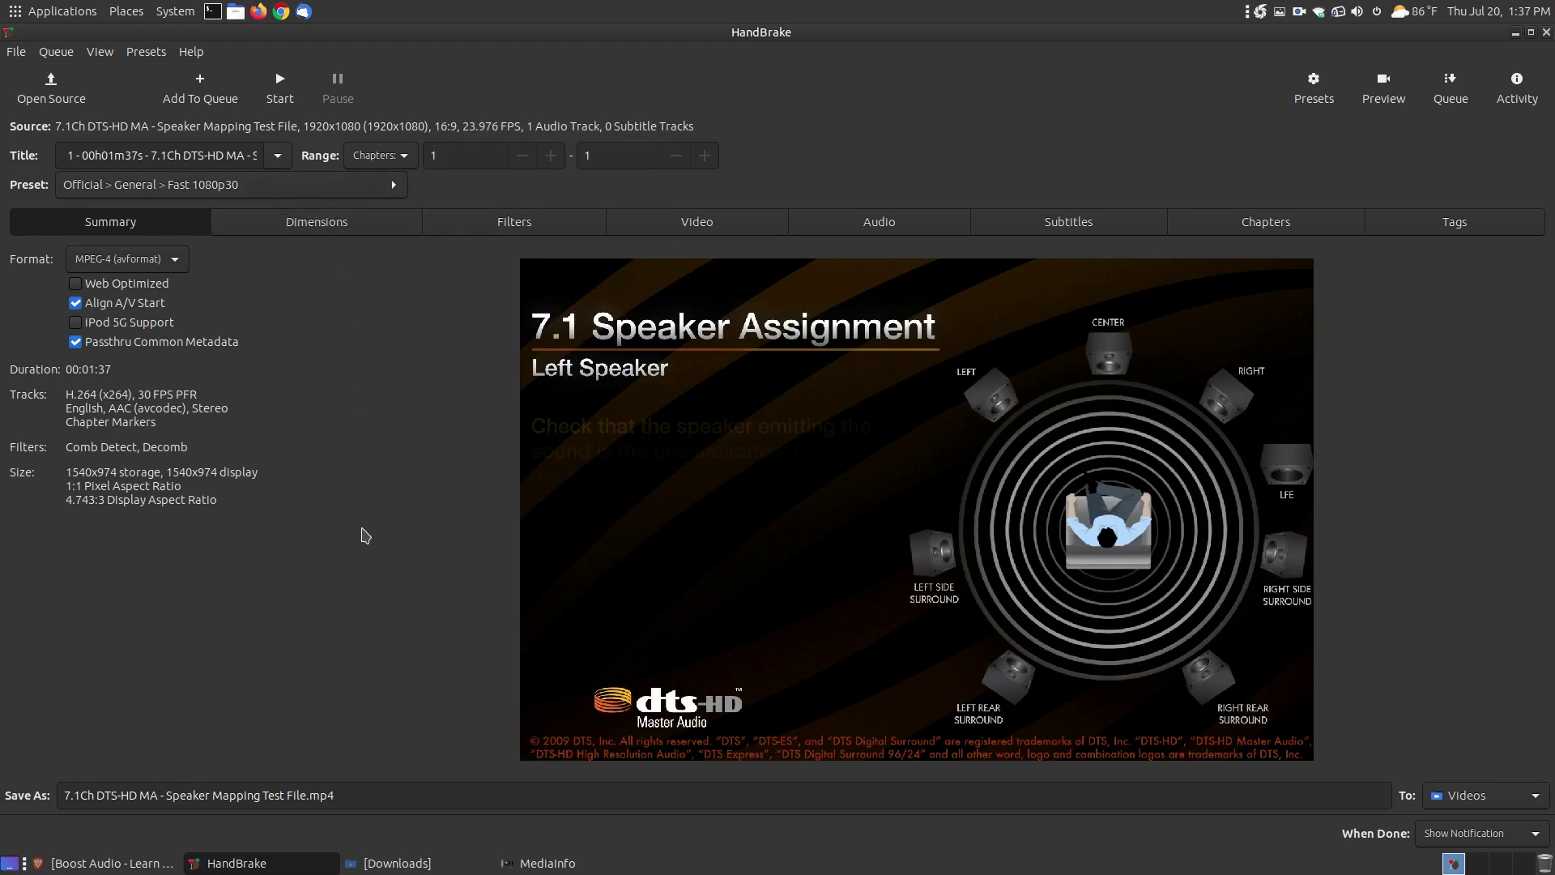
left_click(585, 852)
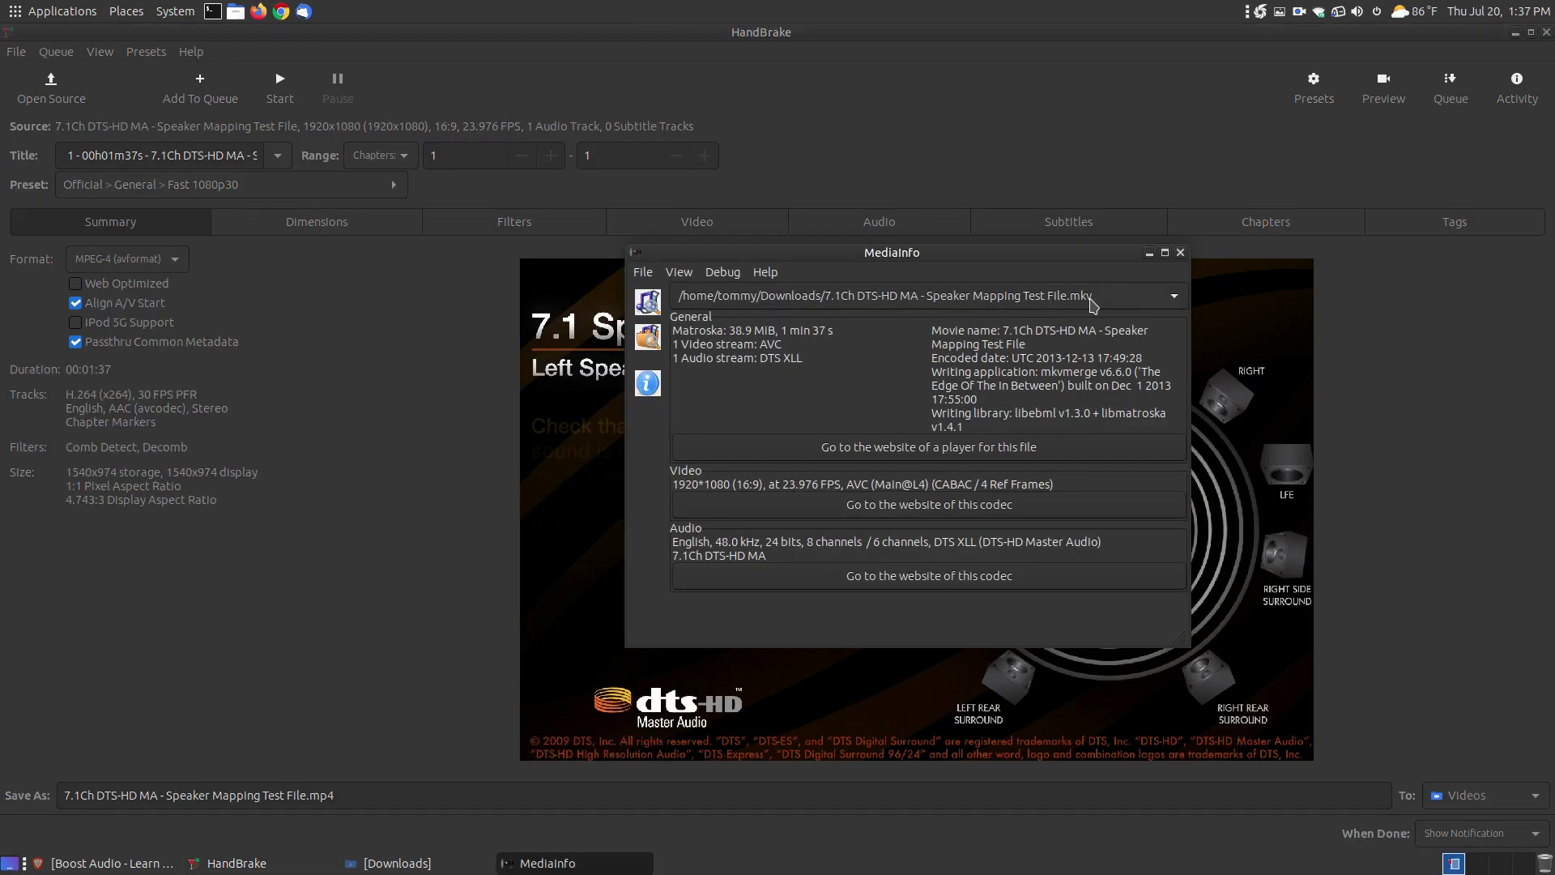
left_click(1148, 253)
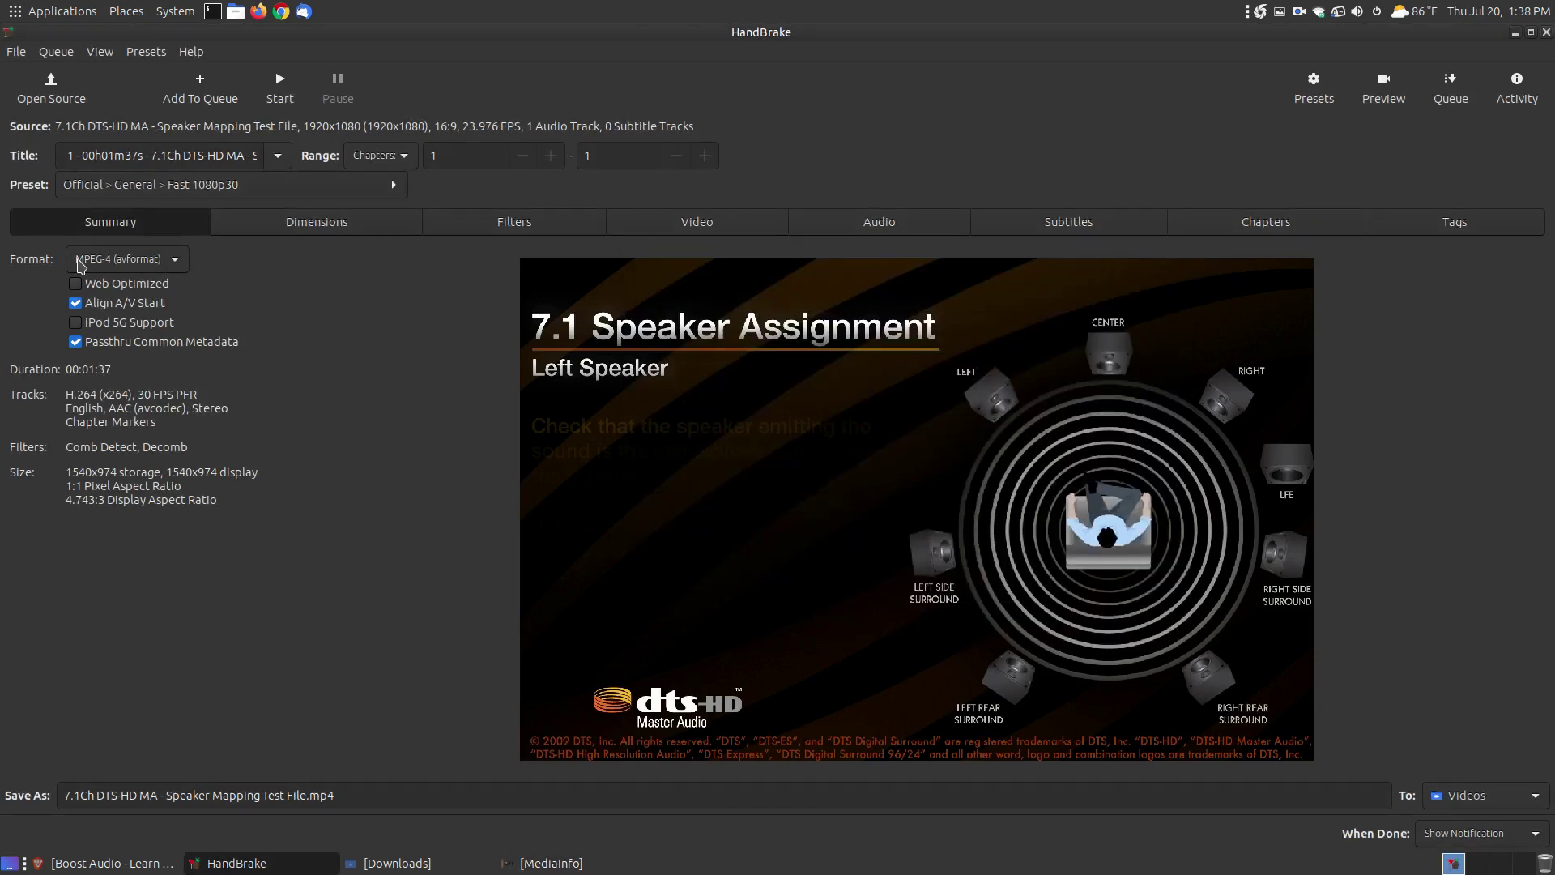
Try Matroska and WebM containers, then settle back on MPEG-4
left_click(148, 261)
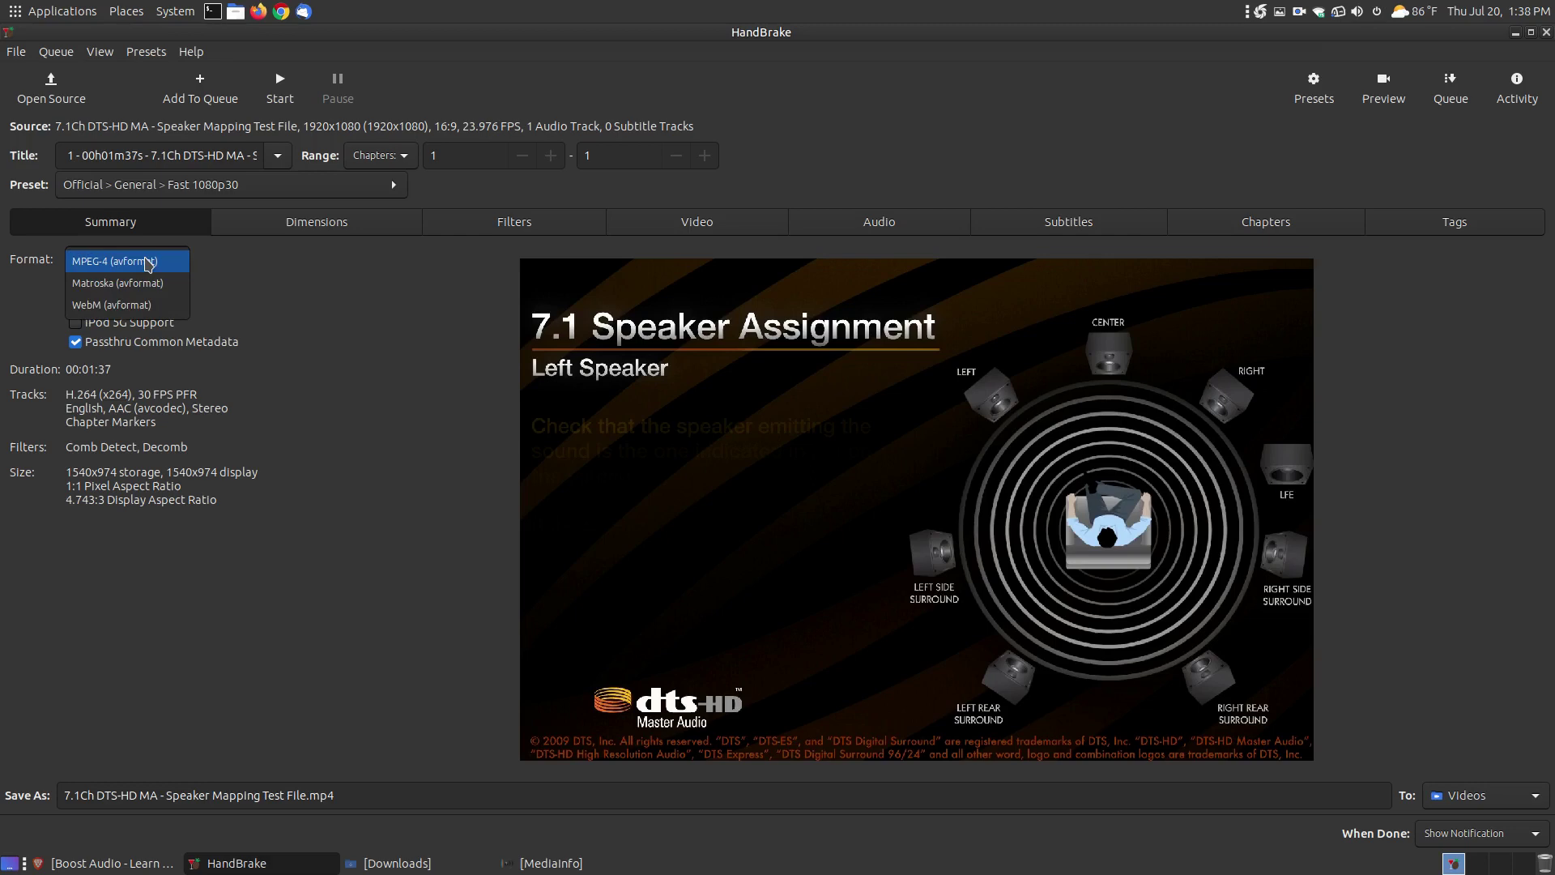
left_click(148, 262)
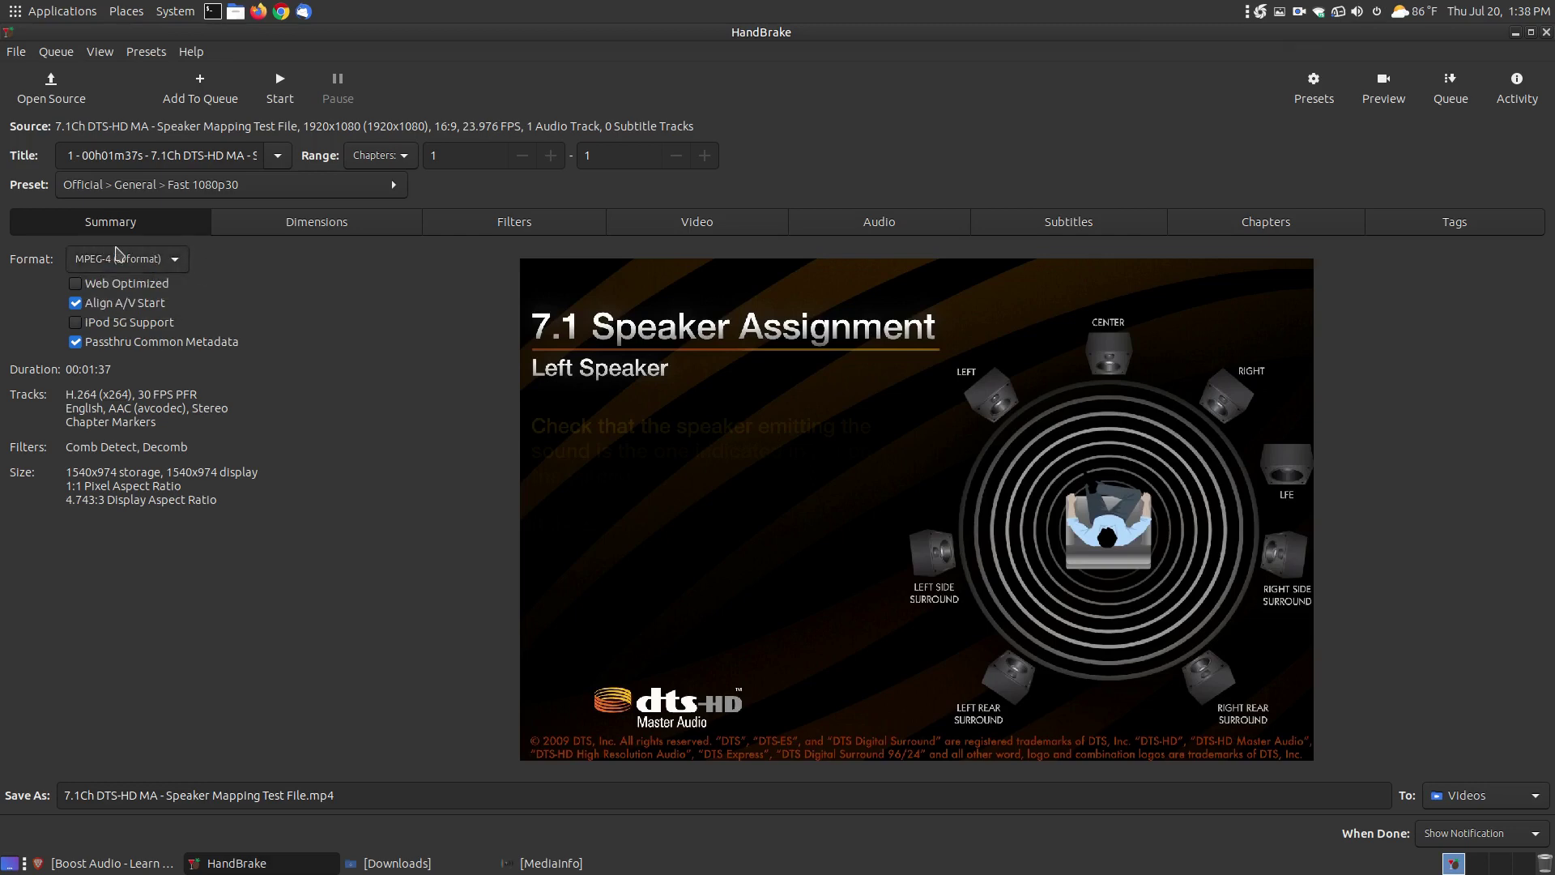
left_click(173, 268)
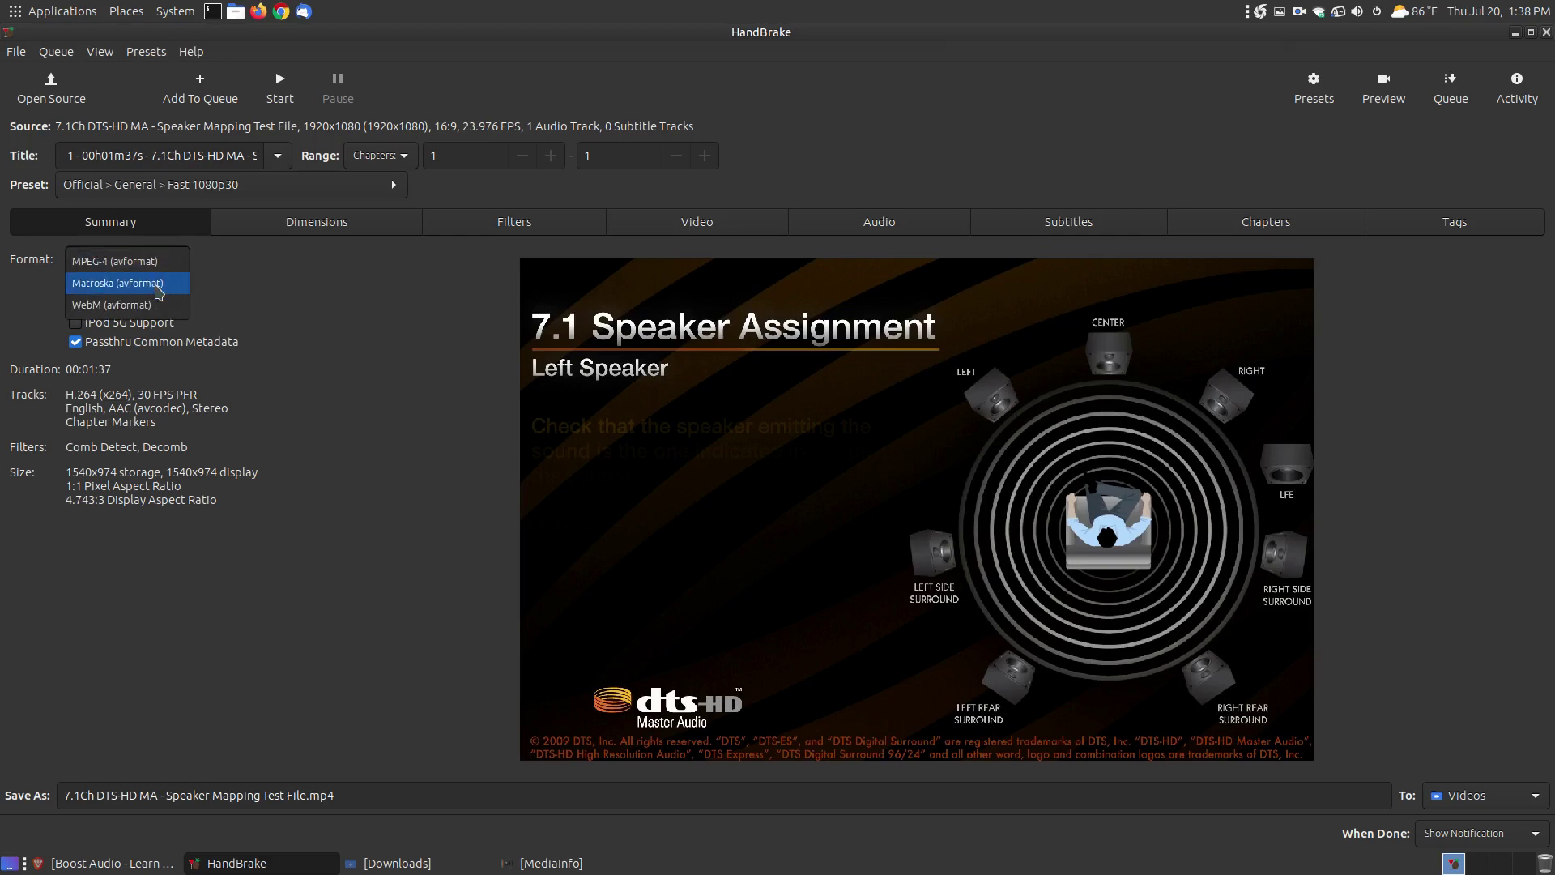
left_click(158, 290)
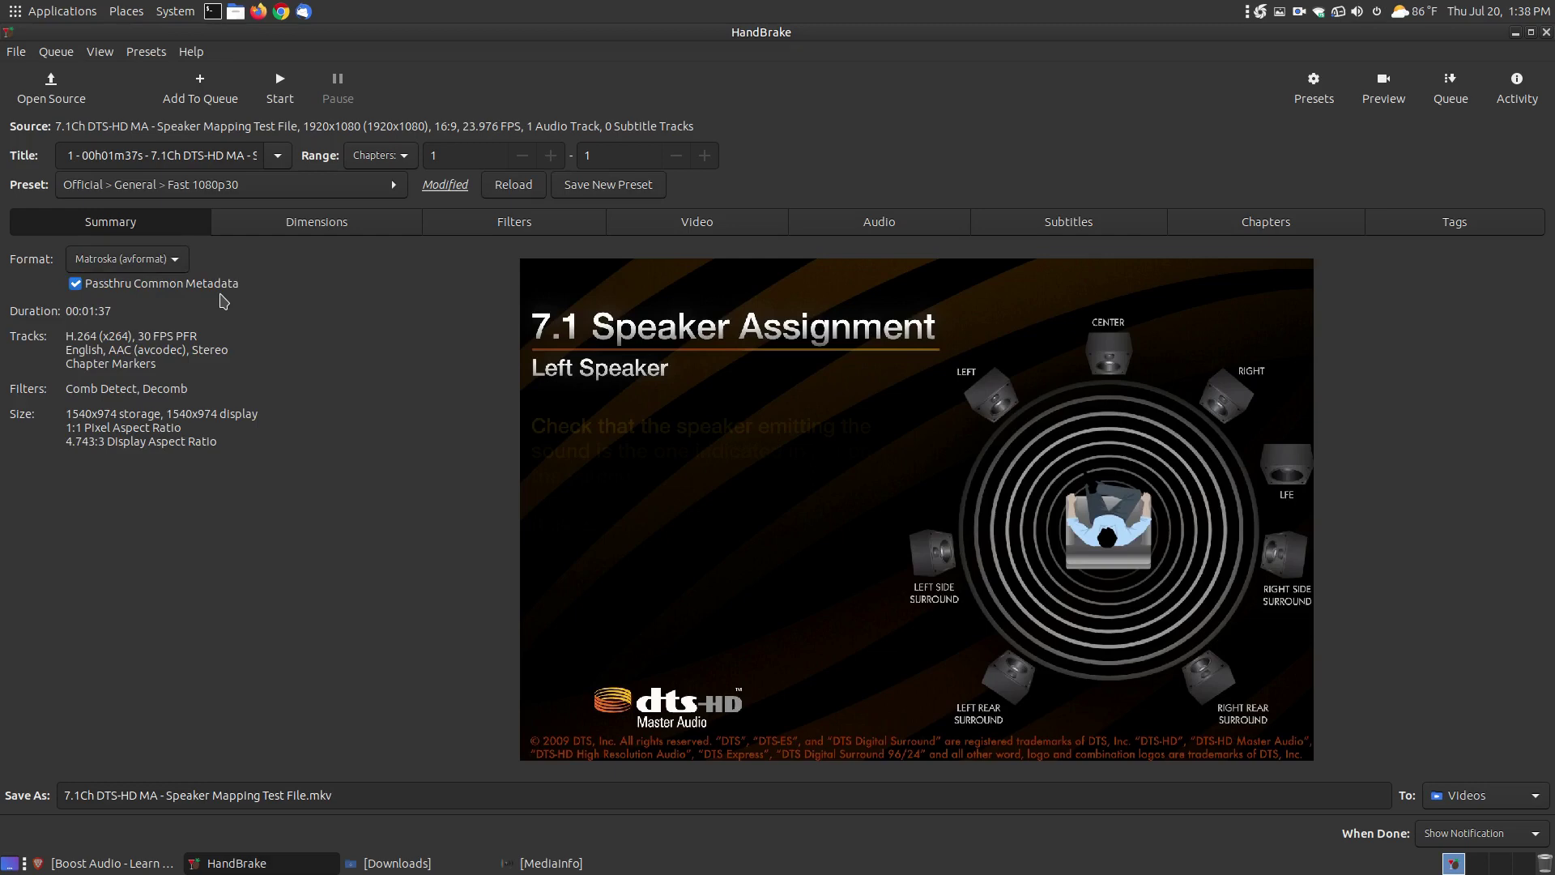
left_click(163, 260)
left_click(148, 283)
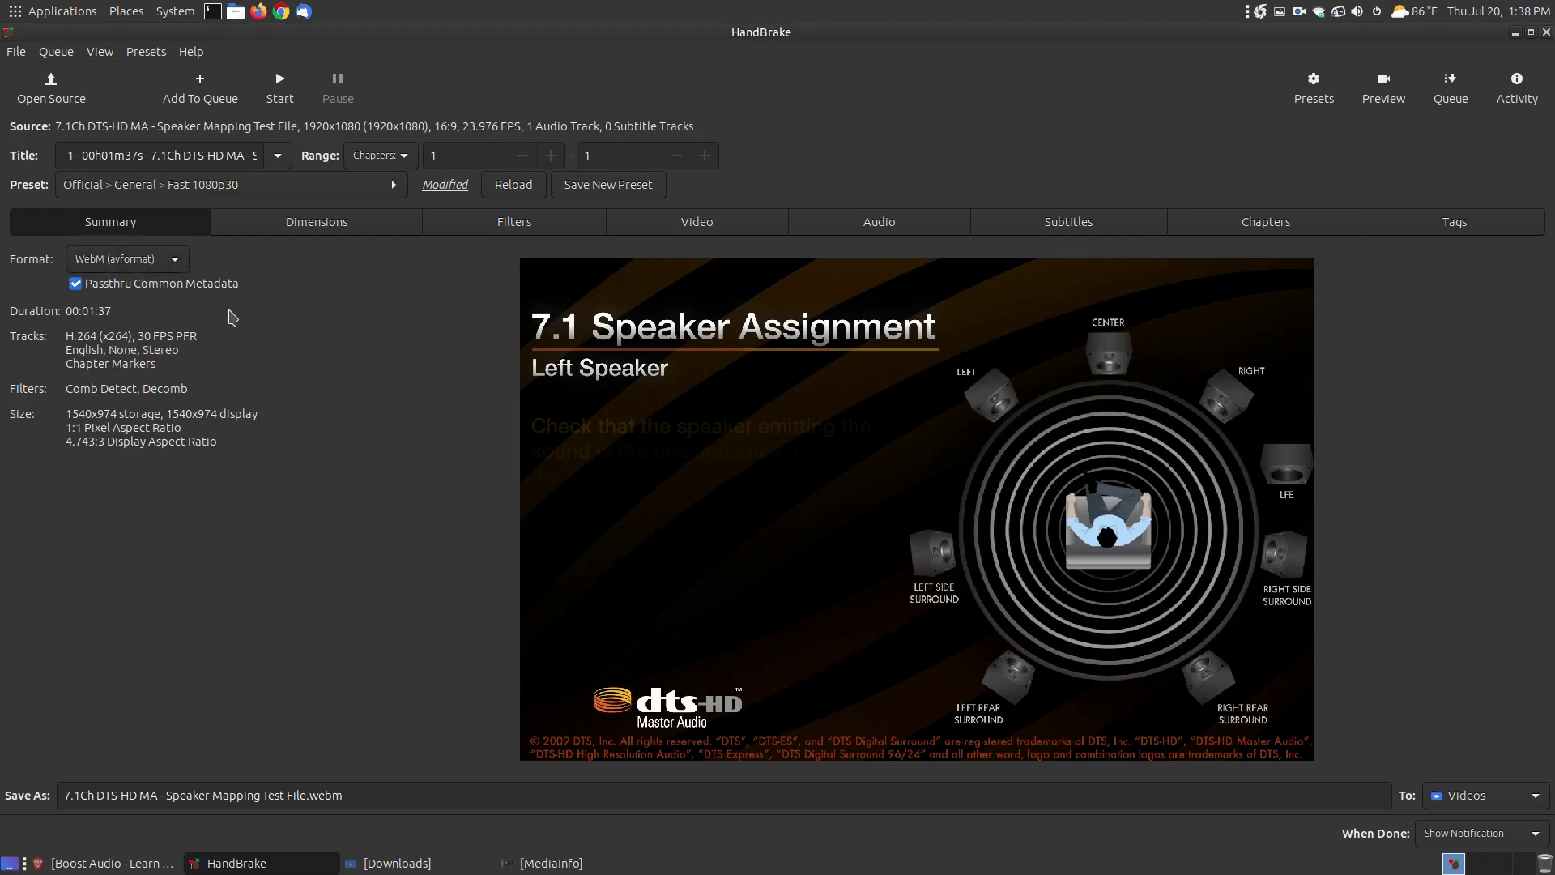
left_click(176, 259)
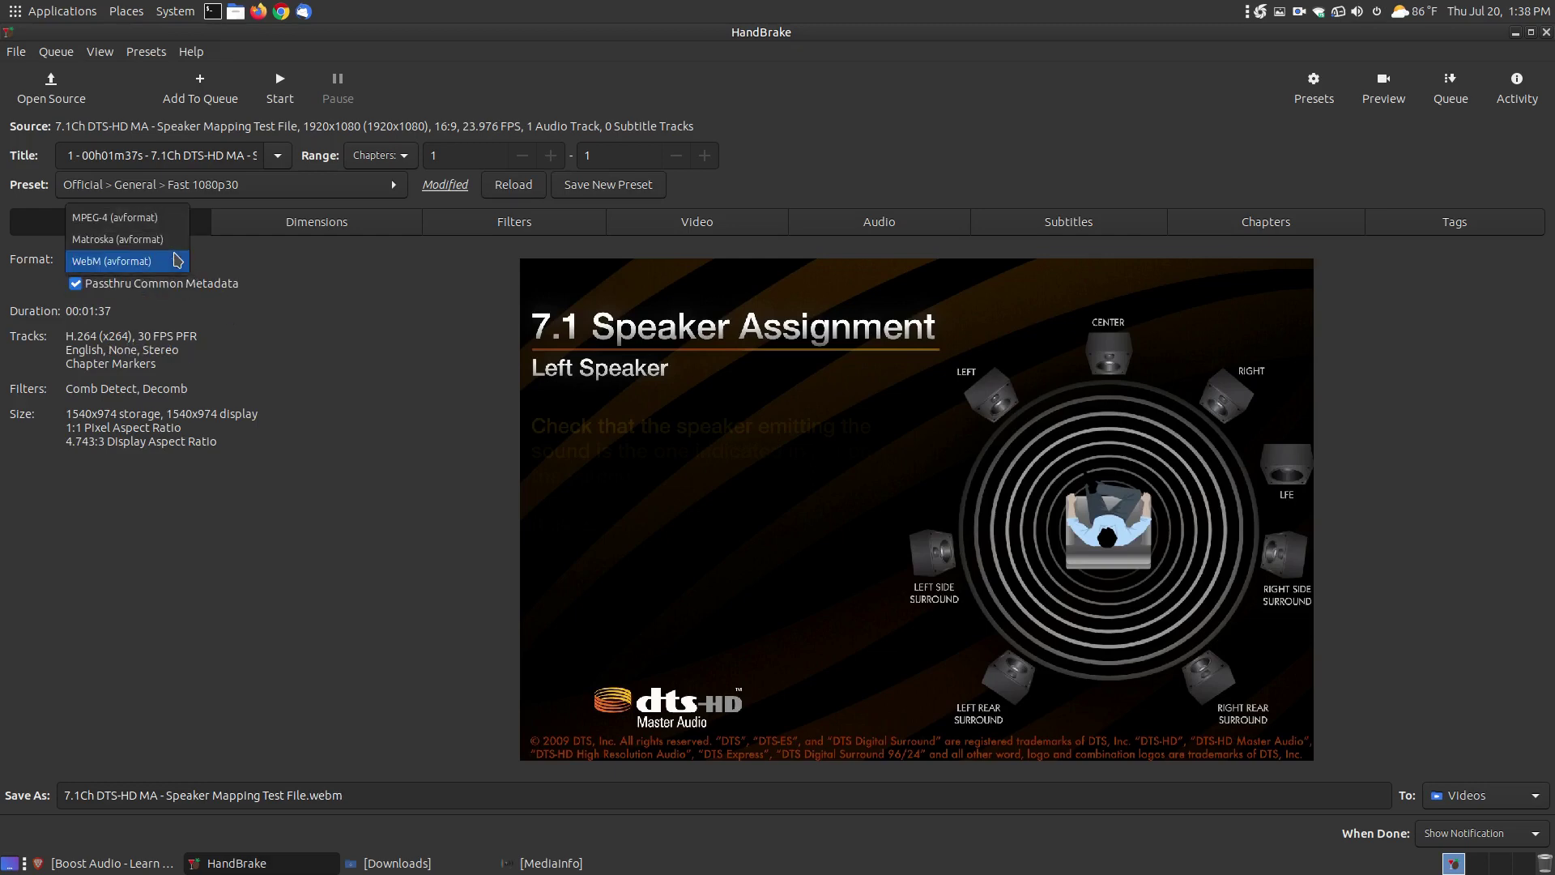
left_click(130, 219)
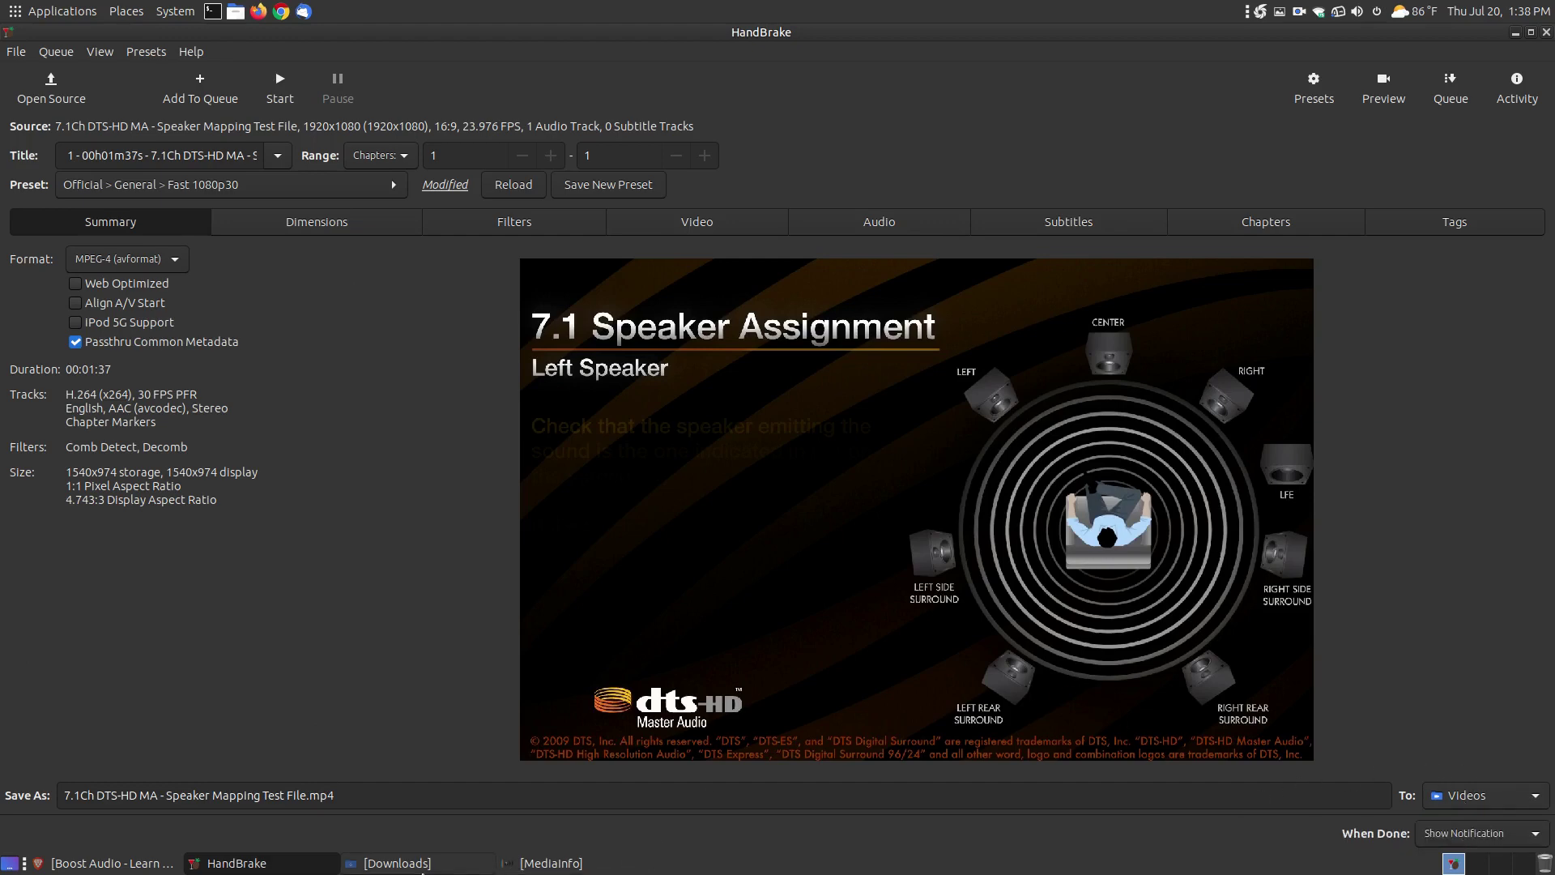
left_click(422, 866)
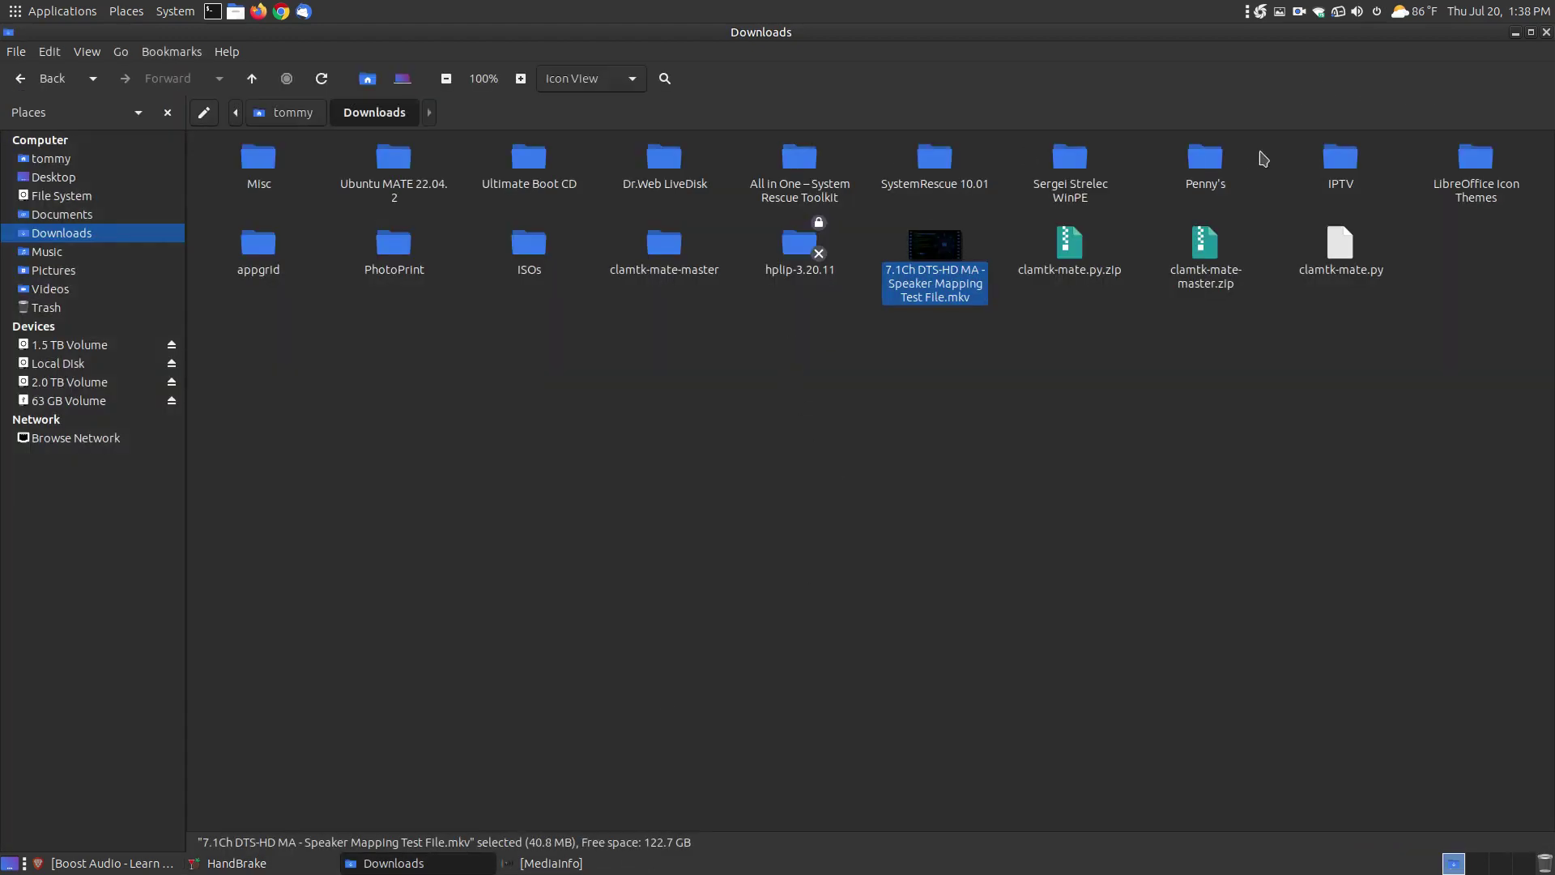
left_click(1515, 32)
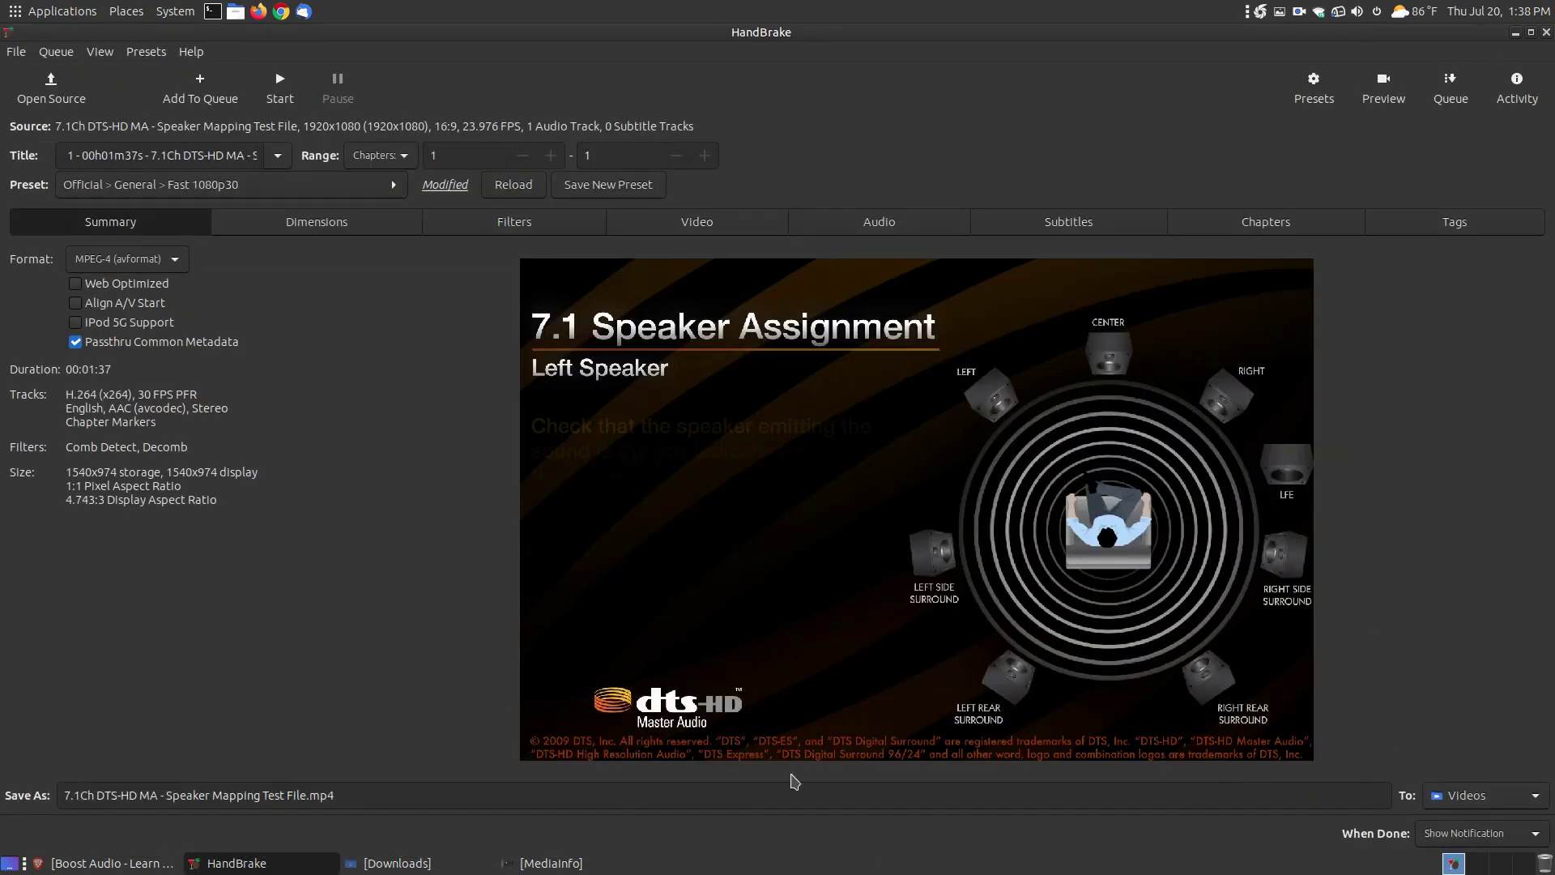
left_click(1542, 796)
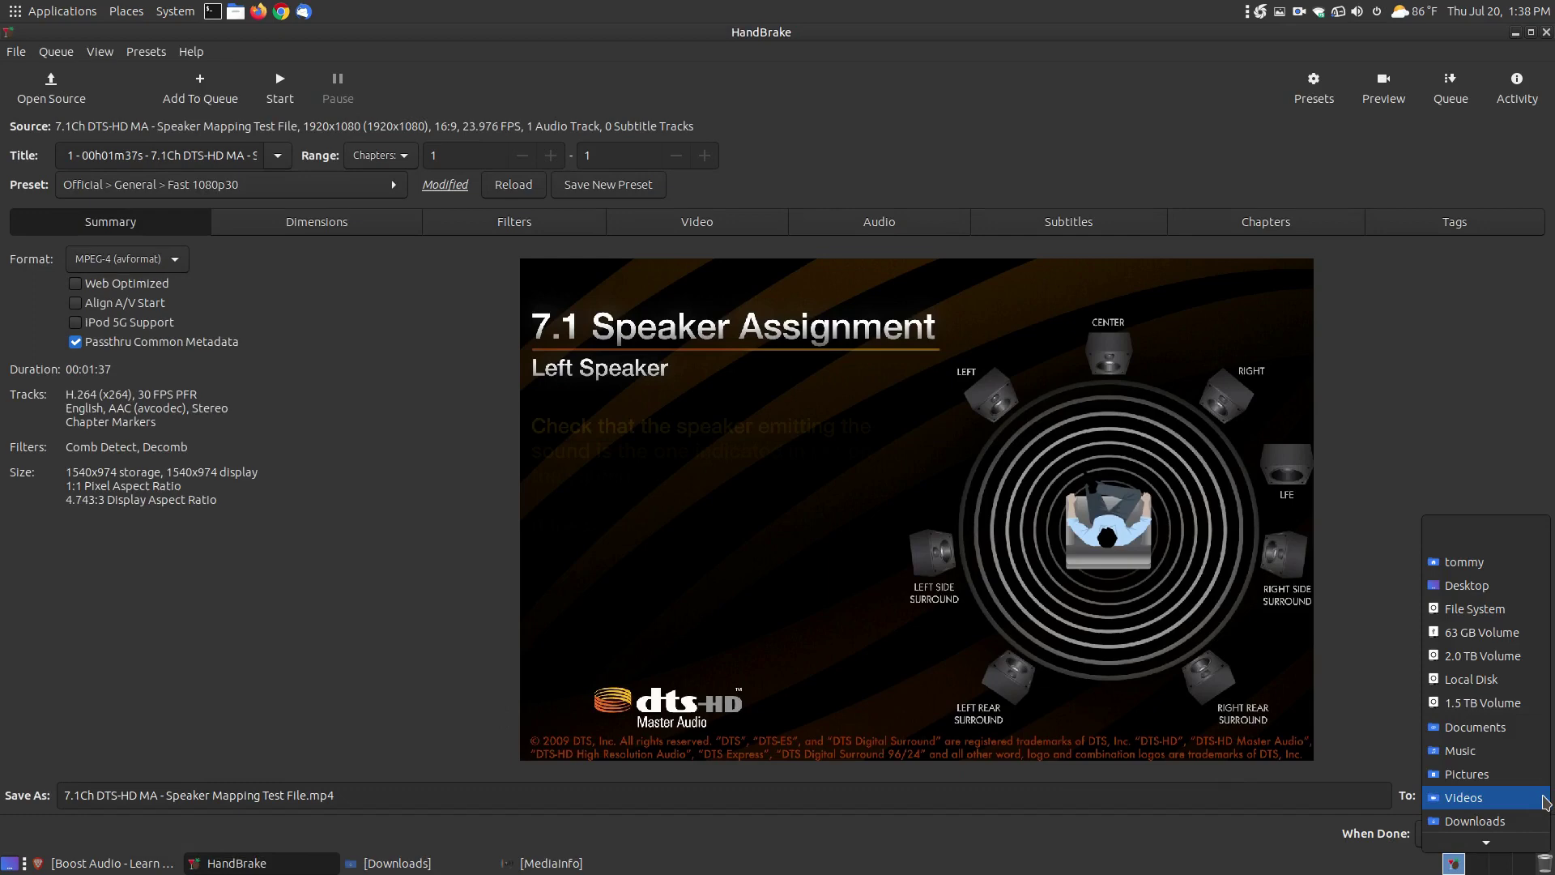
scroll(1487, 842, "down", 1)
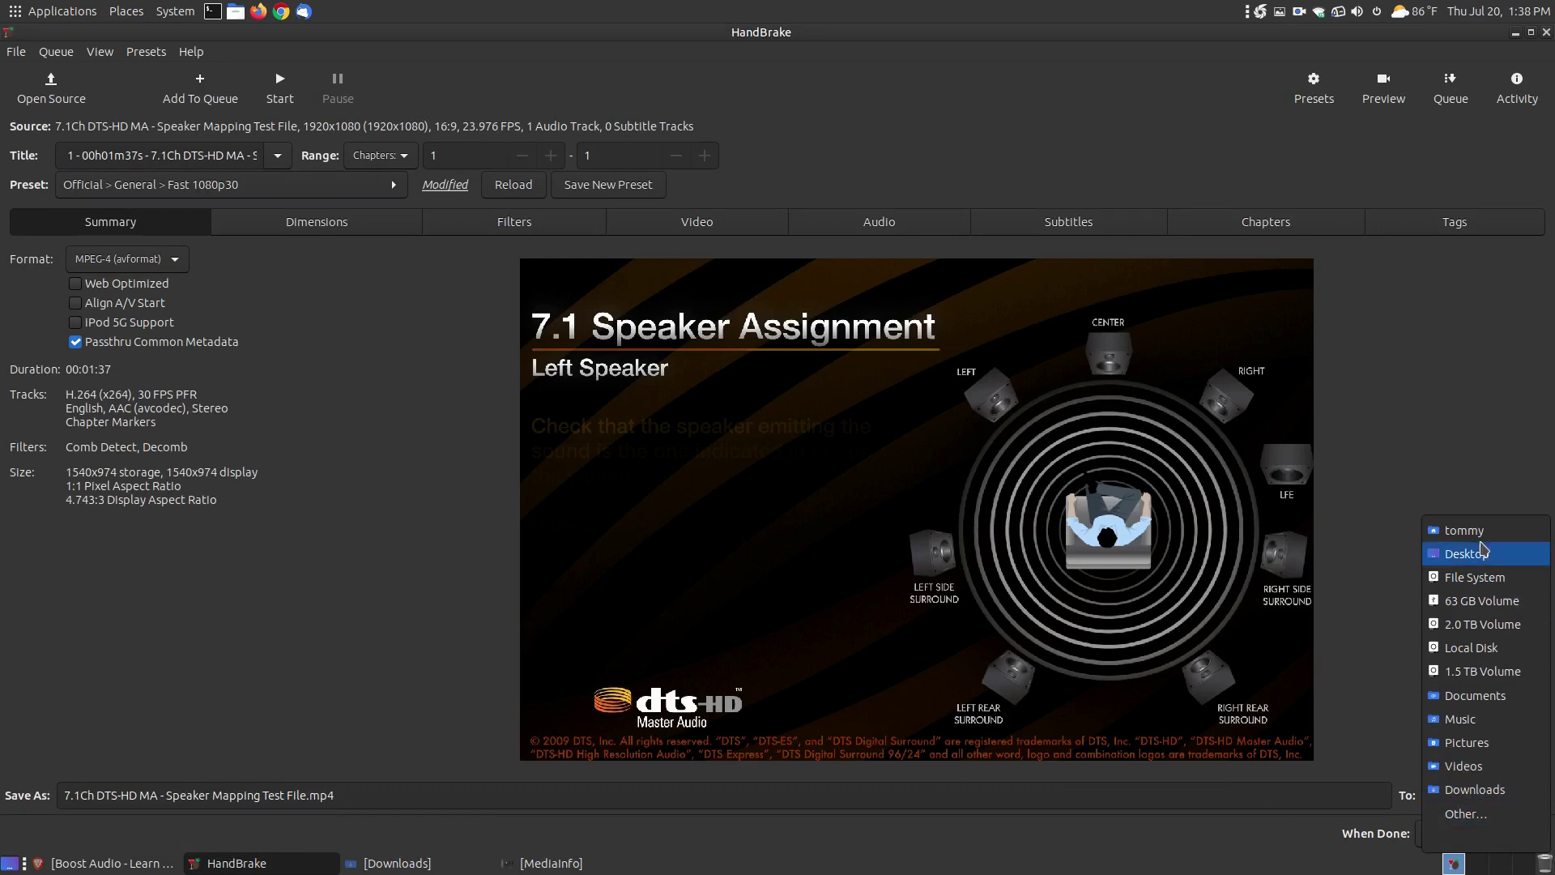
left_click(1163, 852)
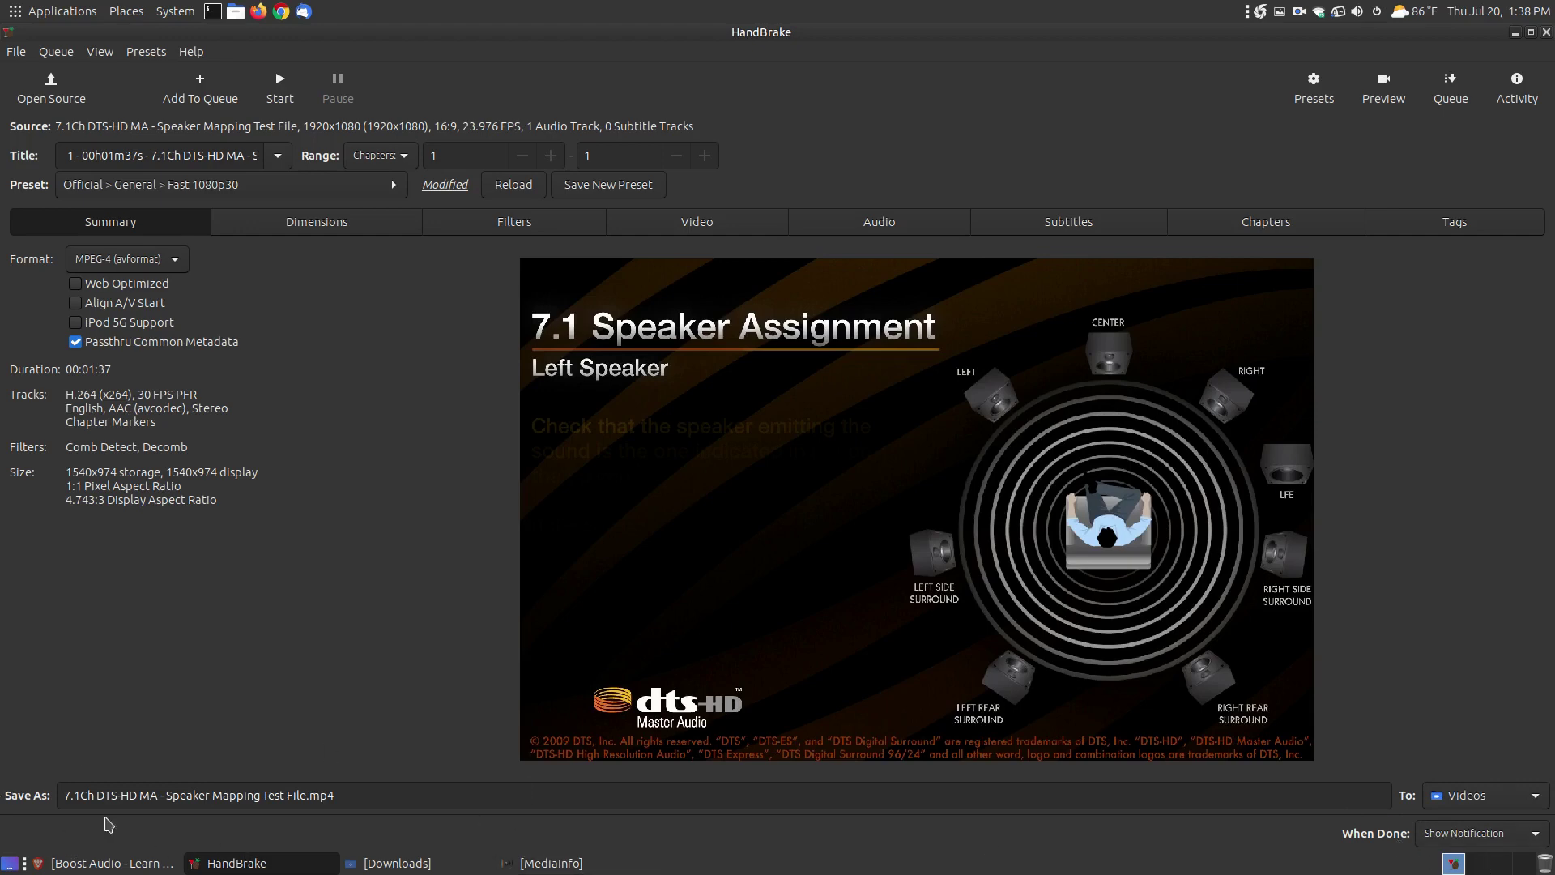
left_click(1541, 844)
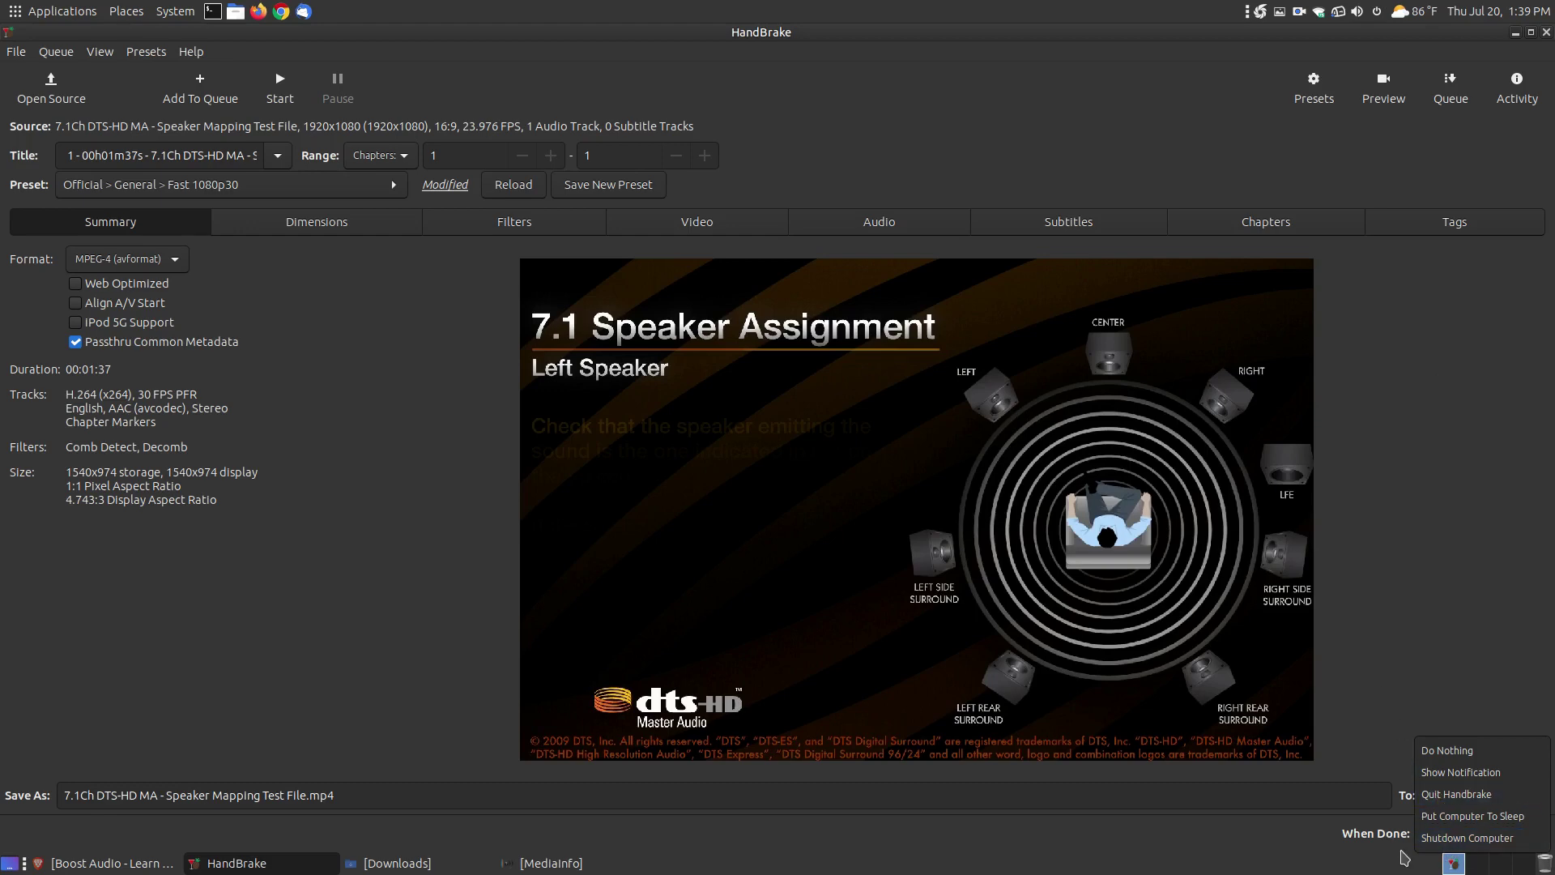
left_click(1213, 856)
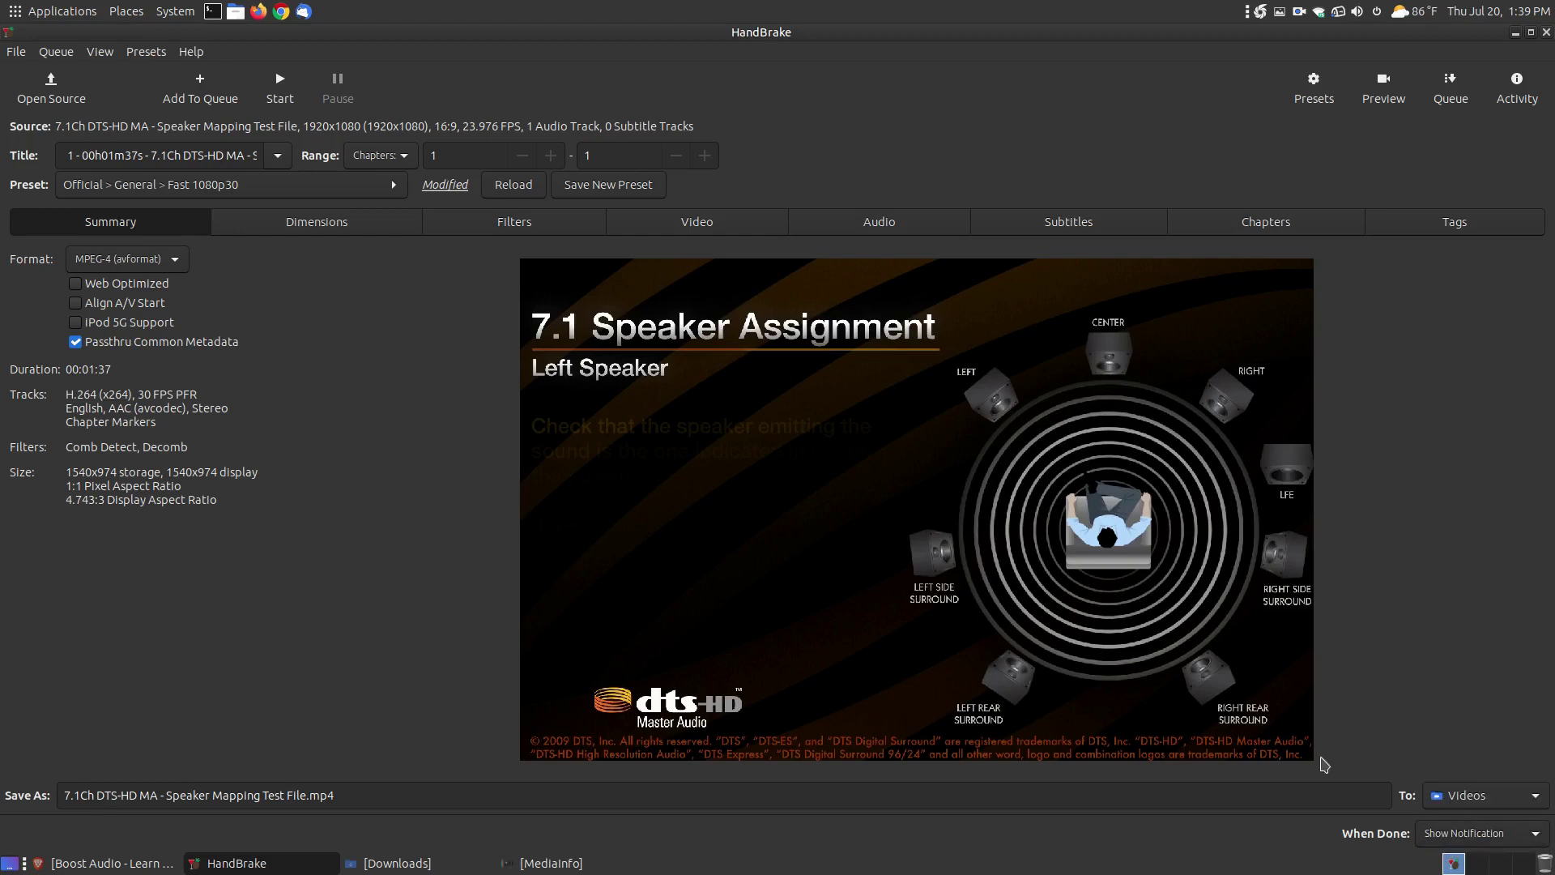
left_click(1479, 836)
left_click(1479, 843)
Open Edit Audio Track for the English DTS-HD MA track on the Audio tab
left_click(877, 234)
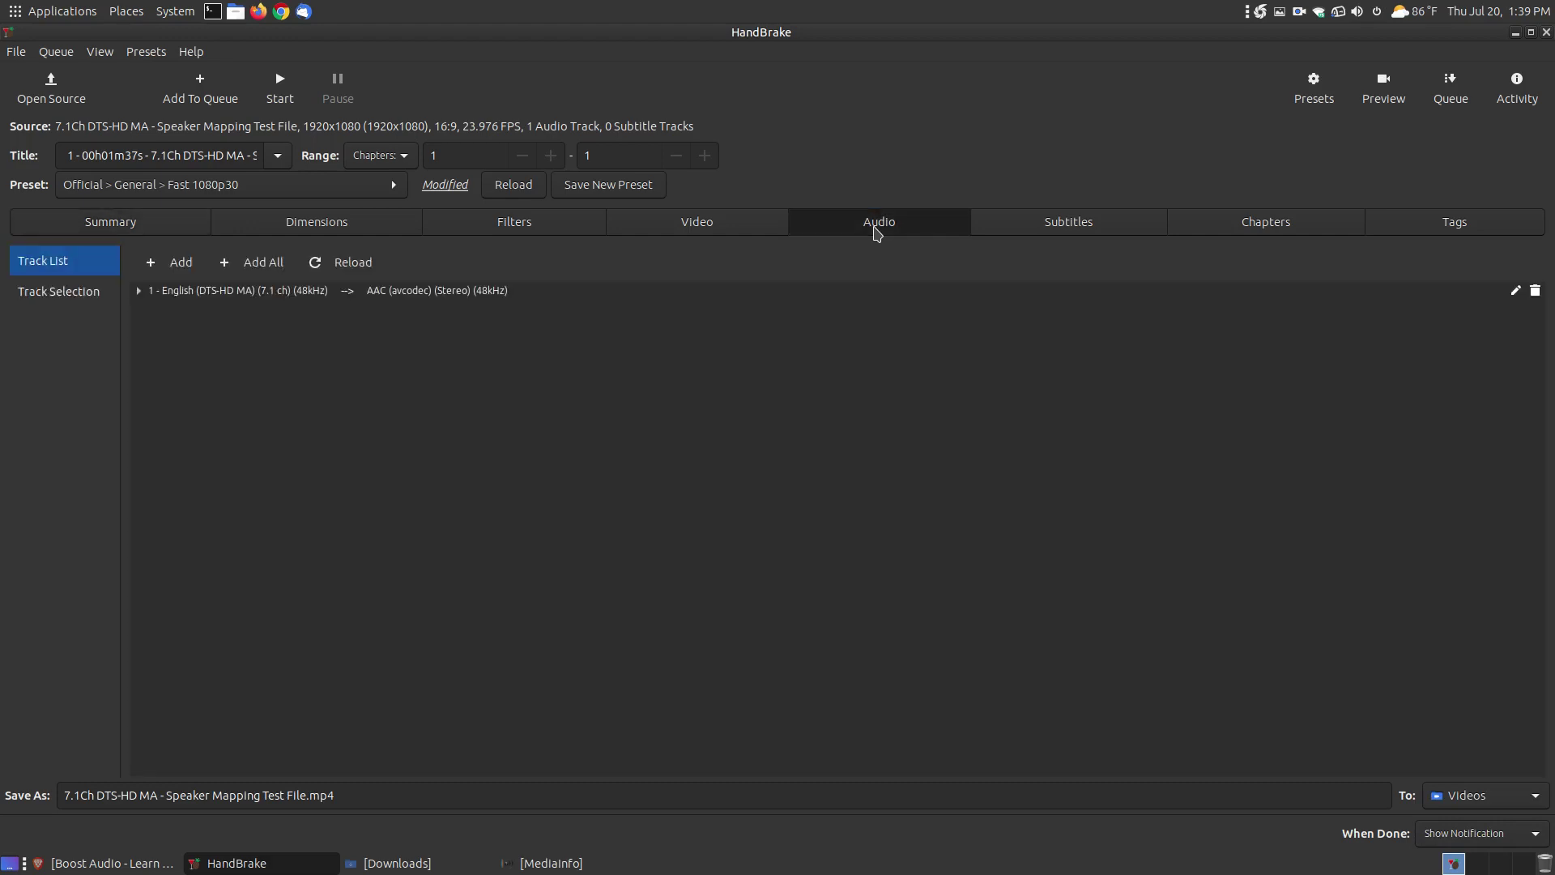
left_click(353, 293)
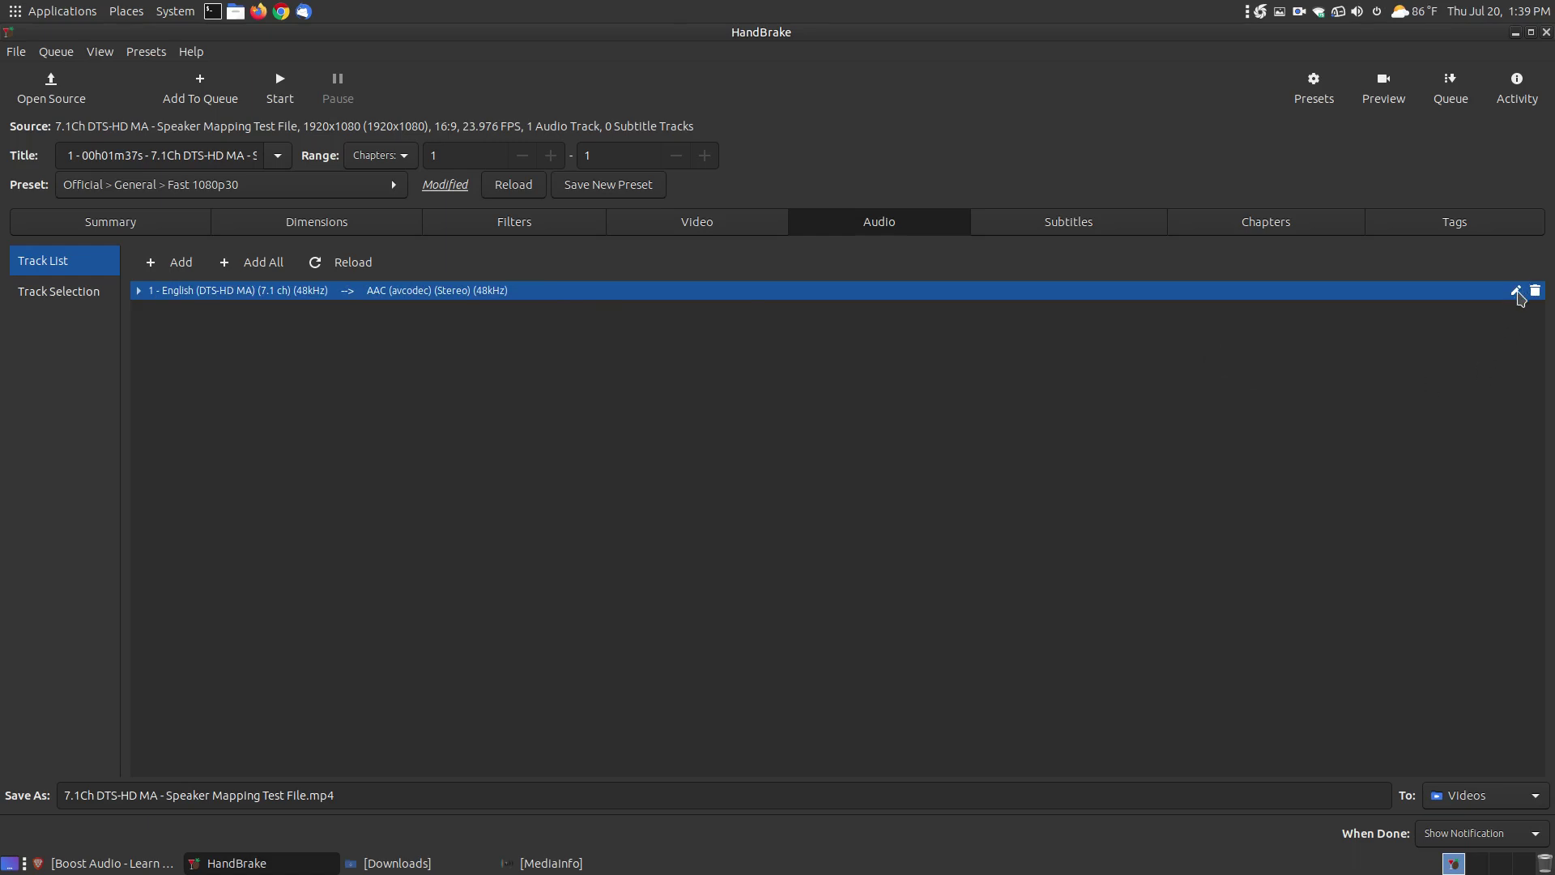
left_click(1516, 292)
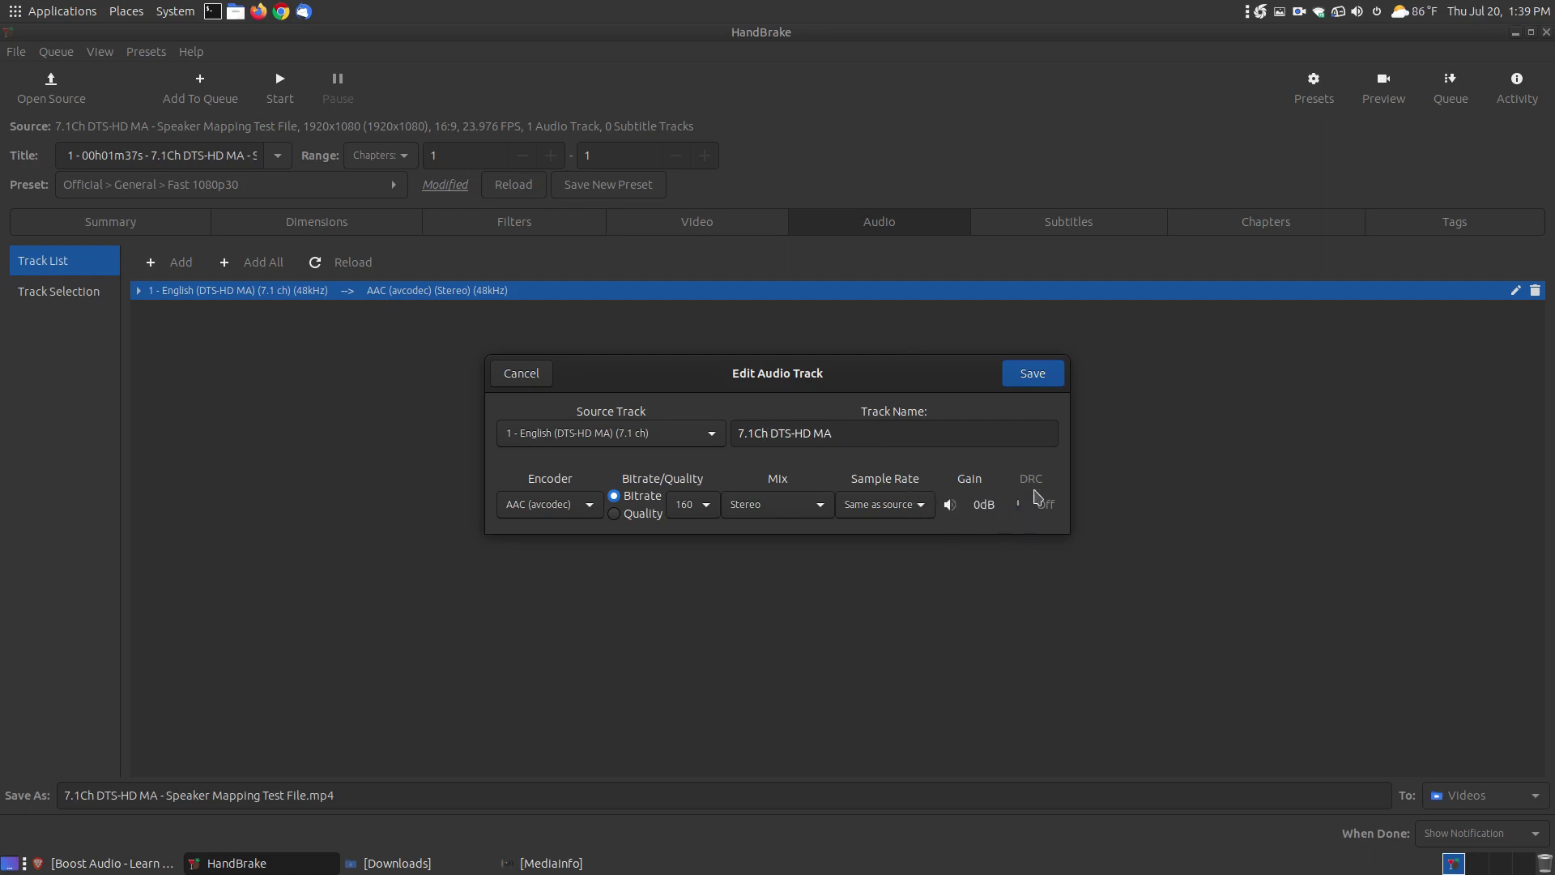
Adjust the track's Gain slider until it reads 13dB
left_click(954, 513)
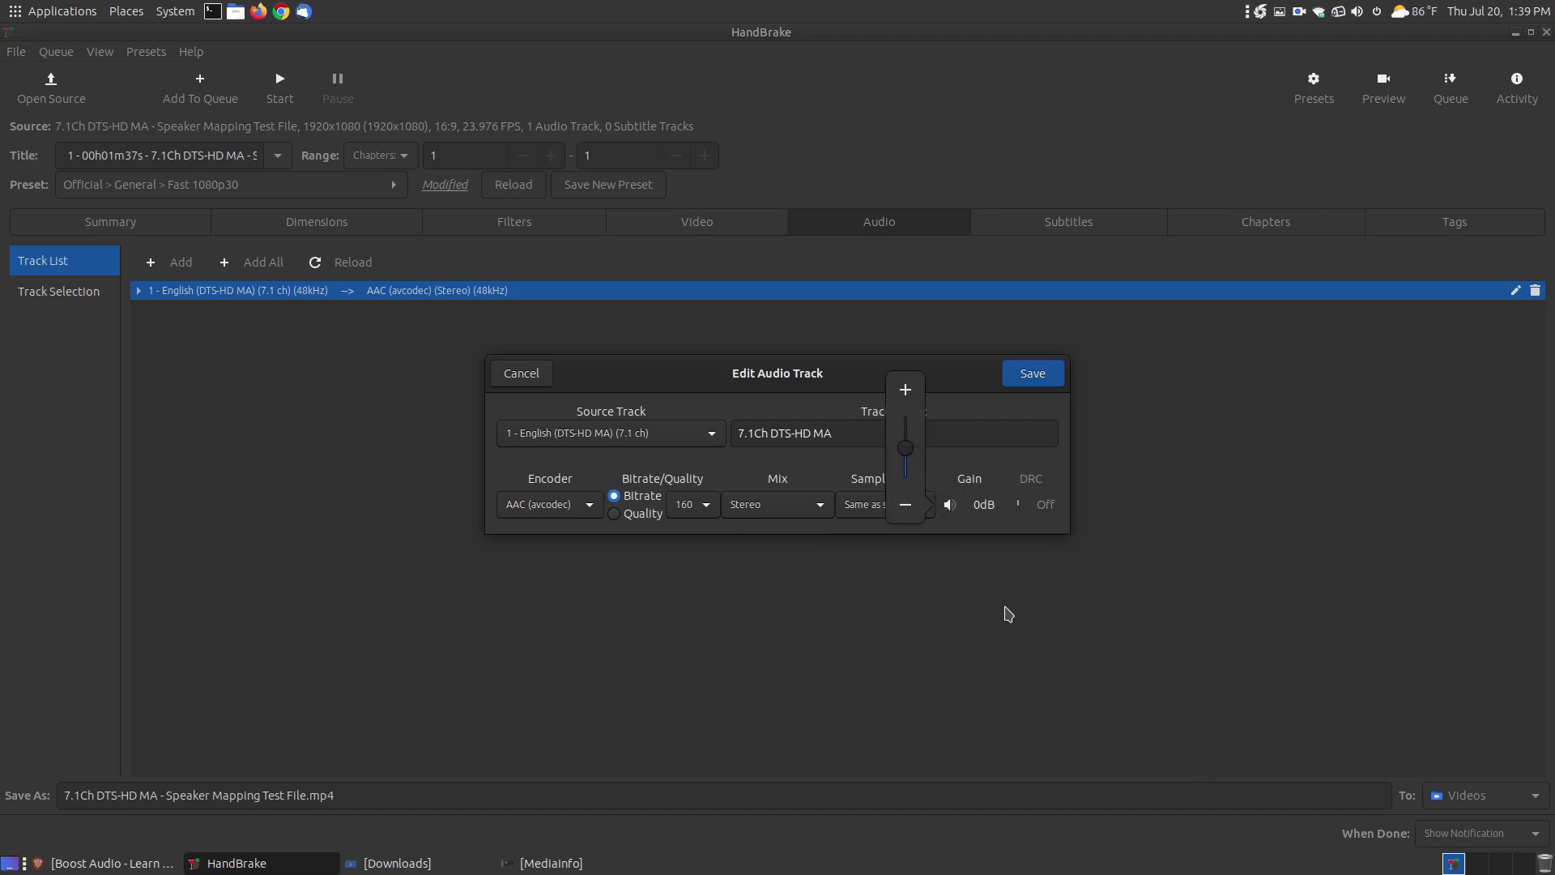
mouse_move(902, 456)
left_mouse_down()
mouse_move(902, 428)
mouse_move(904, 504)
mouse_move(909, 456)
left_mouse_up()
left_click_drag(909, 458, 909, 462)
left_click_drag(909, 460, 909, 438)
left_click(951, 508)
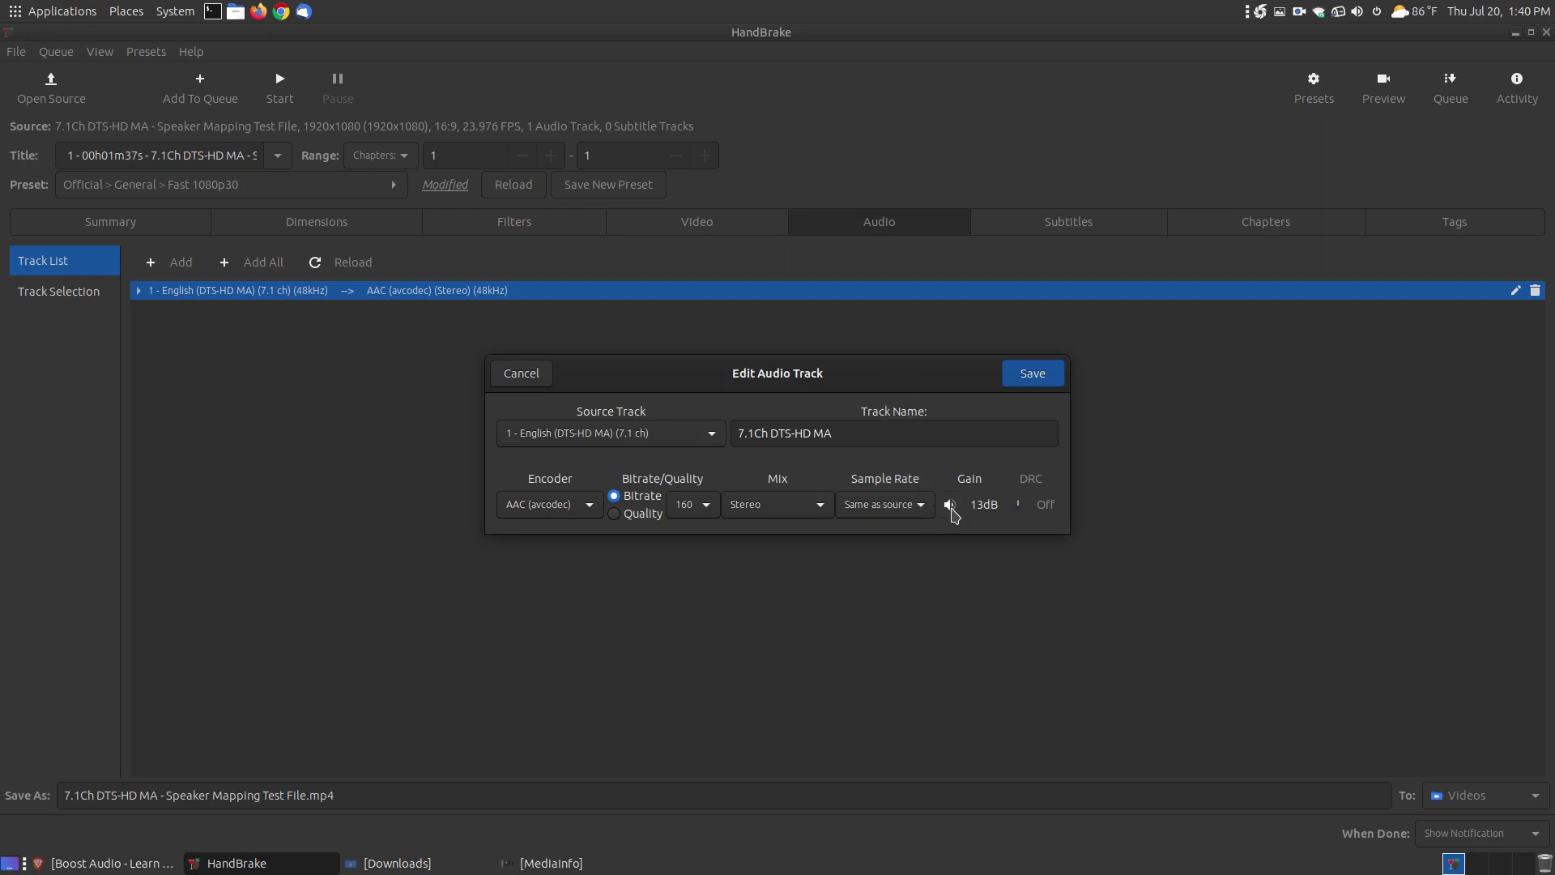
Save the 13dB audio track change and start the MP4 encode
left_click(1034, 374)
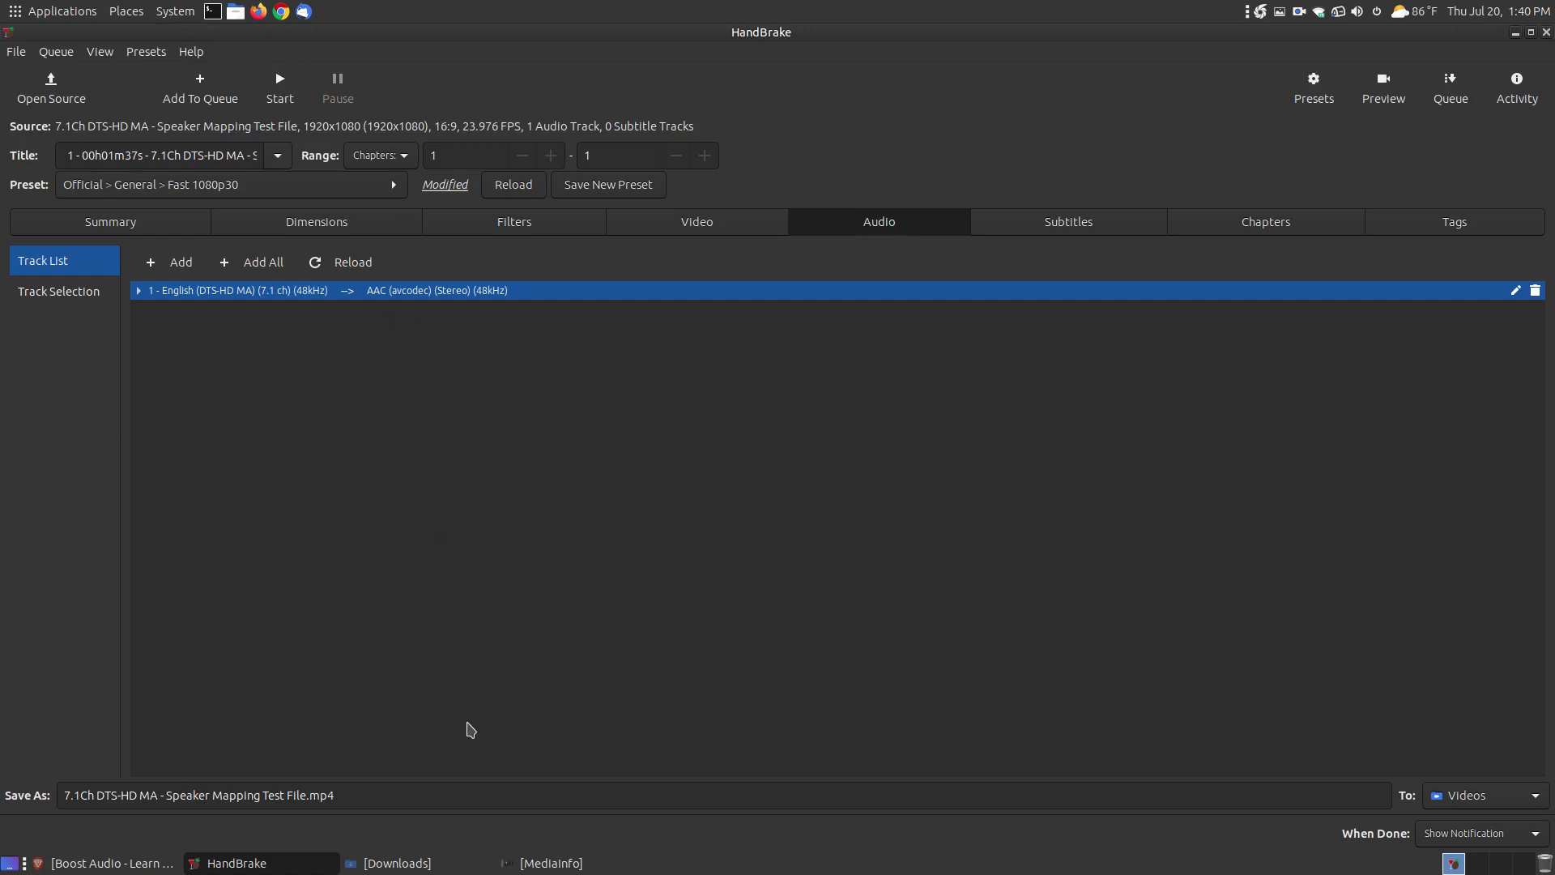
left_click(280, 84)
Close HandBrake and find the encoded 7.7 MB MP4 in Caja's Videos folder
left_click(1547, 33)
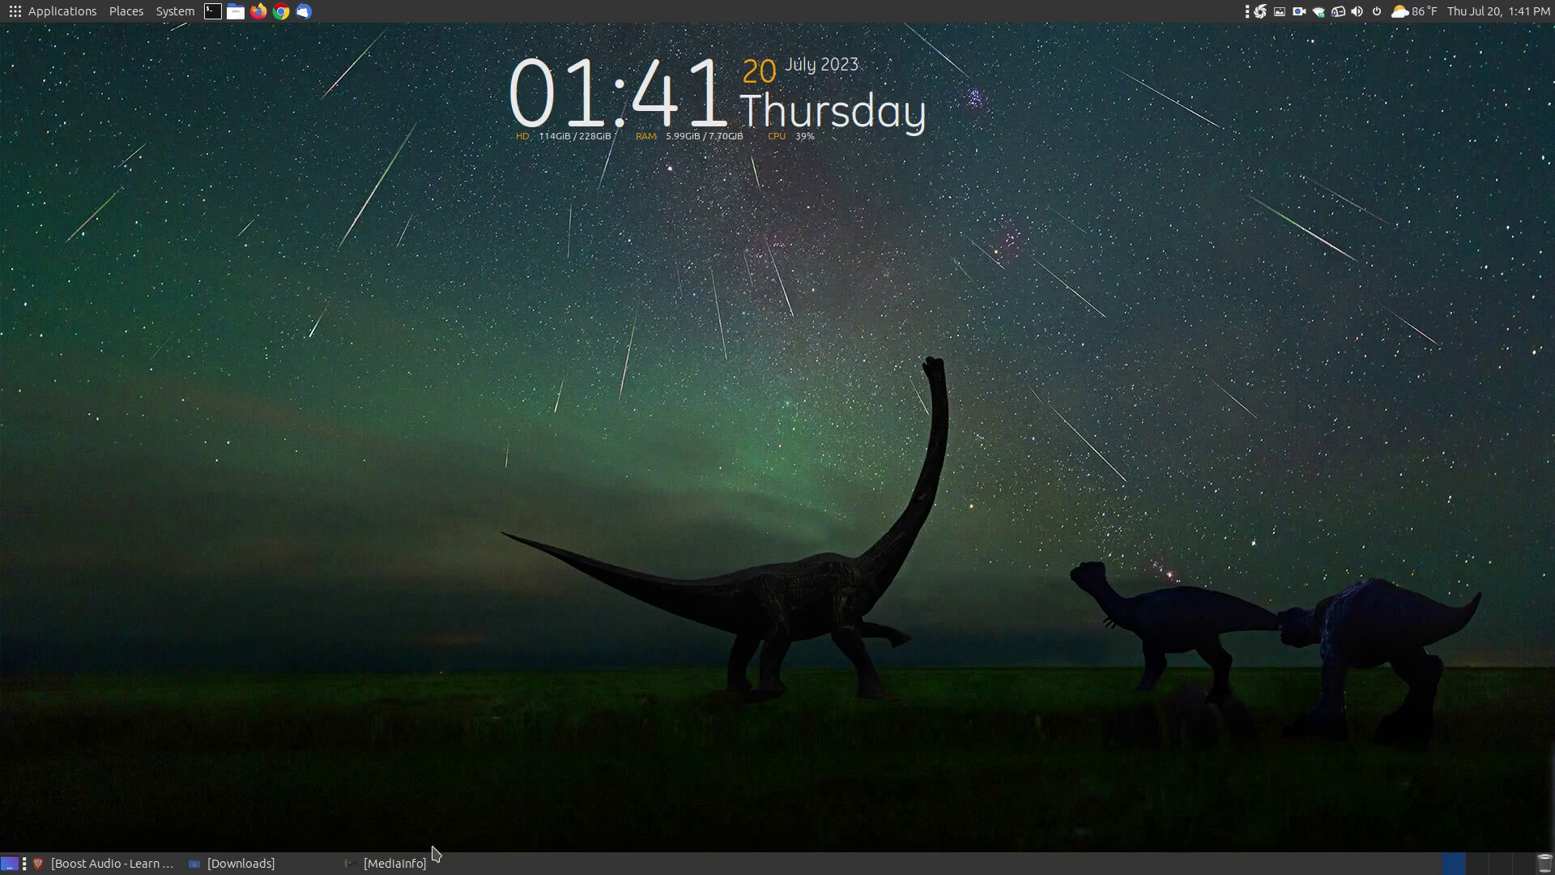
left_click(259, 863)
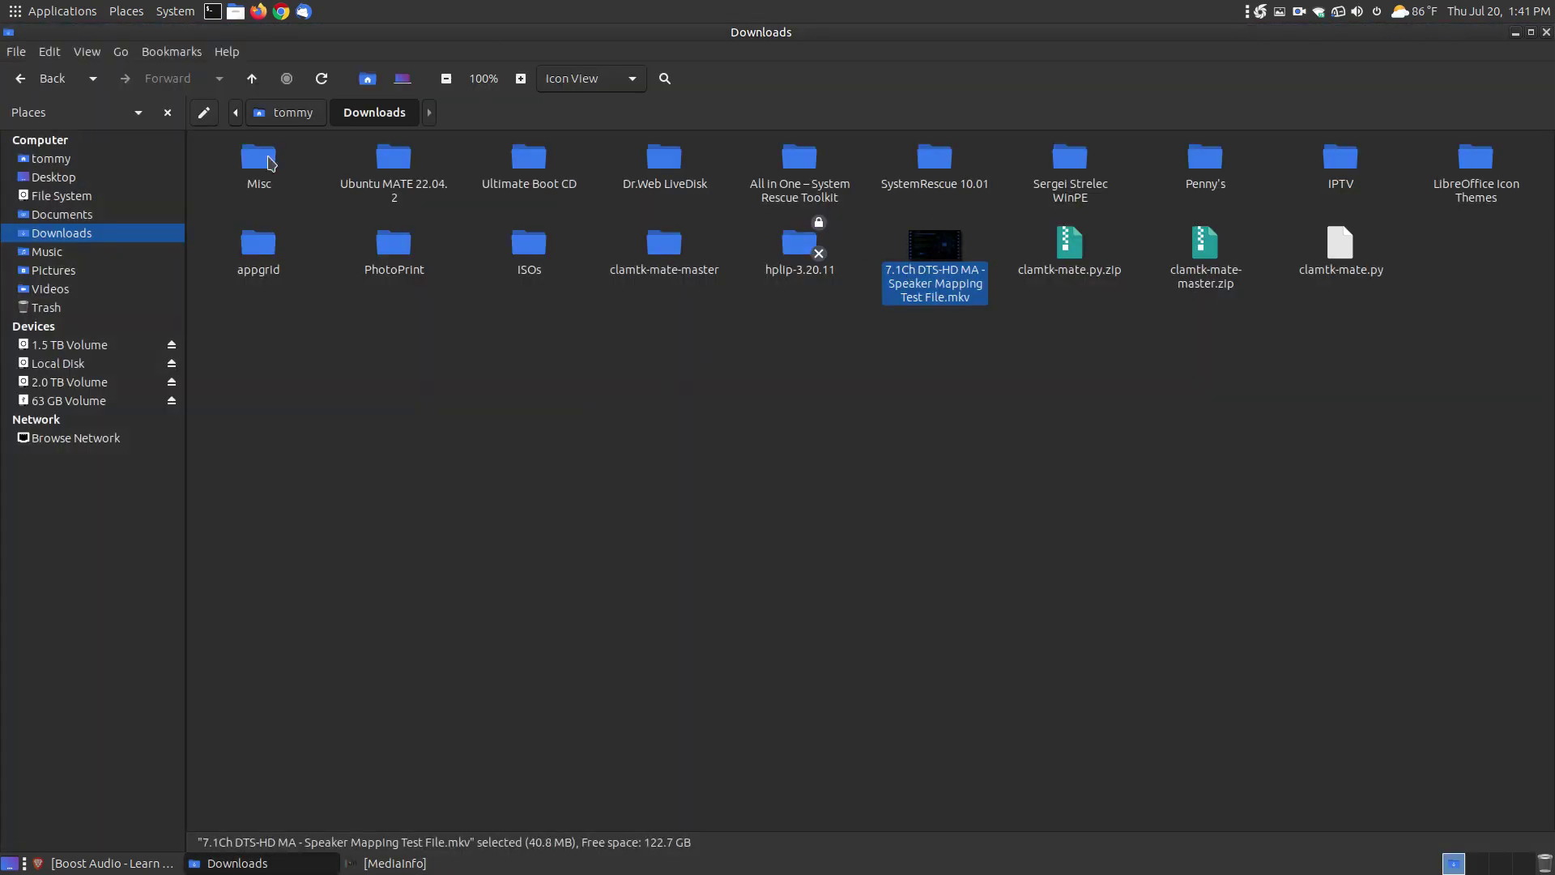
left_click(52, 294)
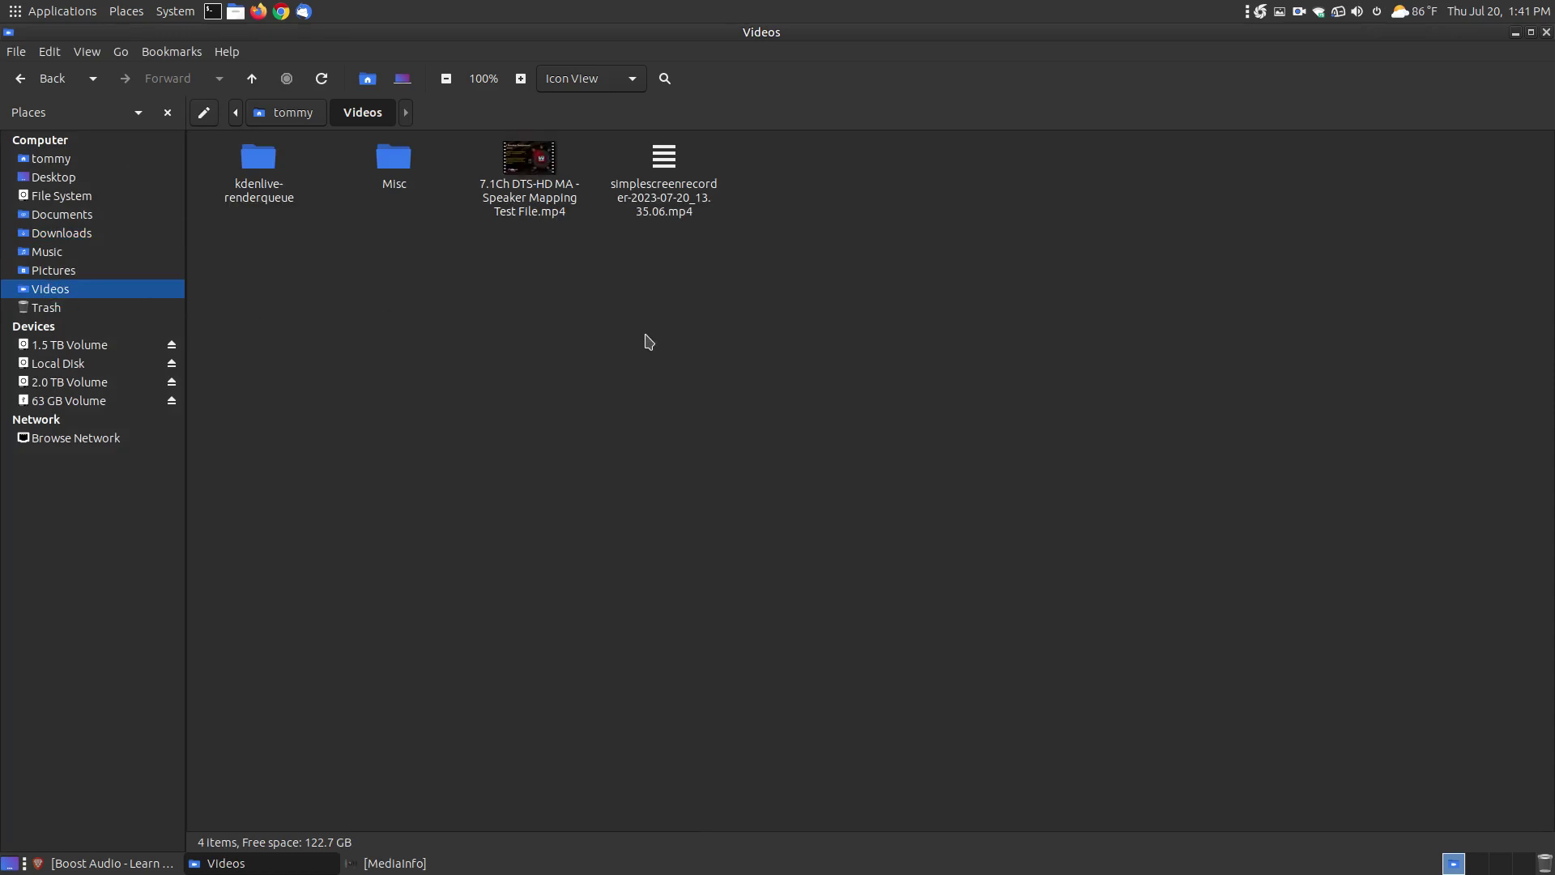
left_click(527, 190)
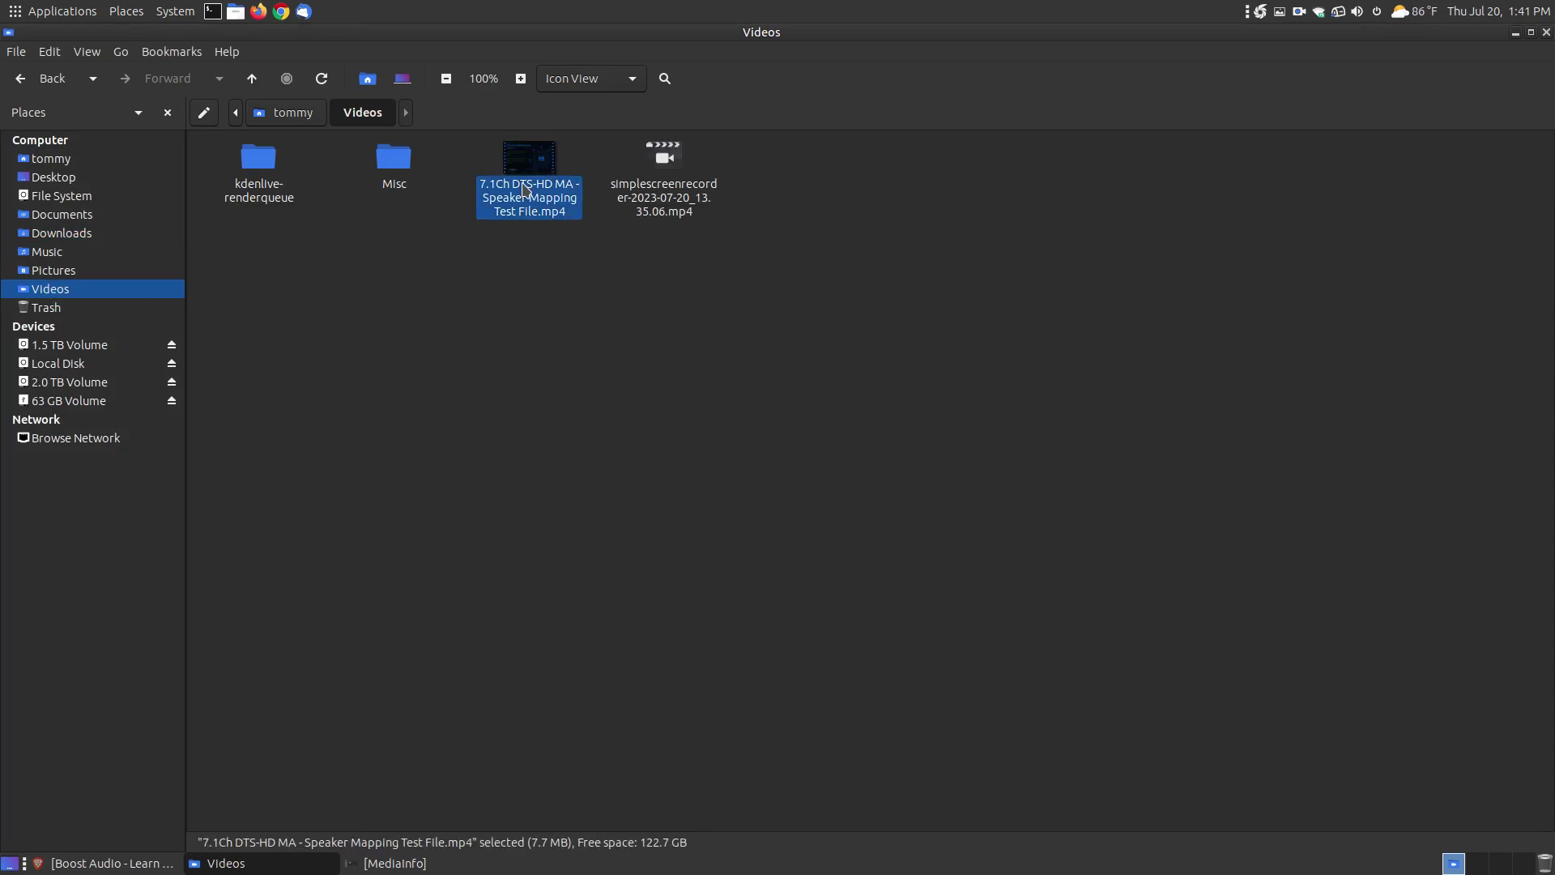
left_click(56, 234)
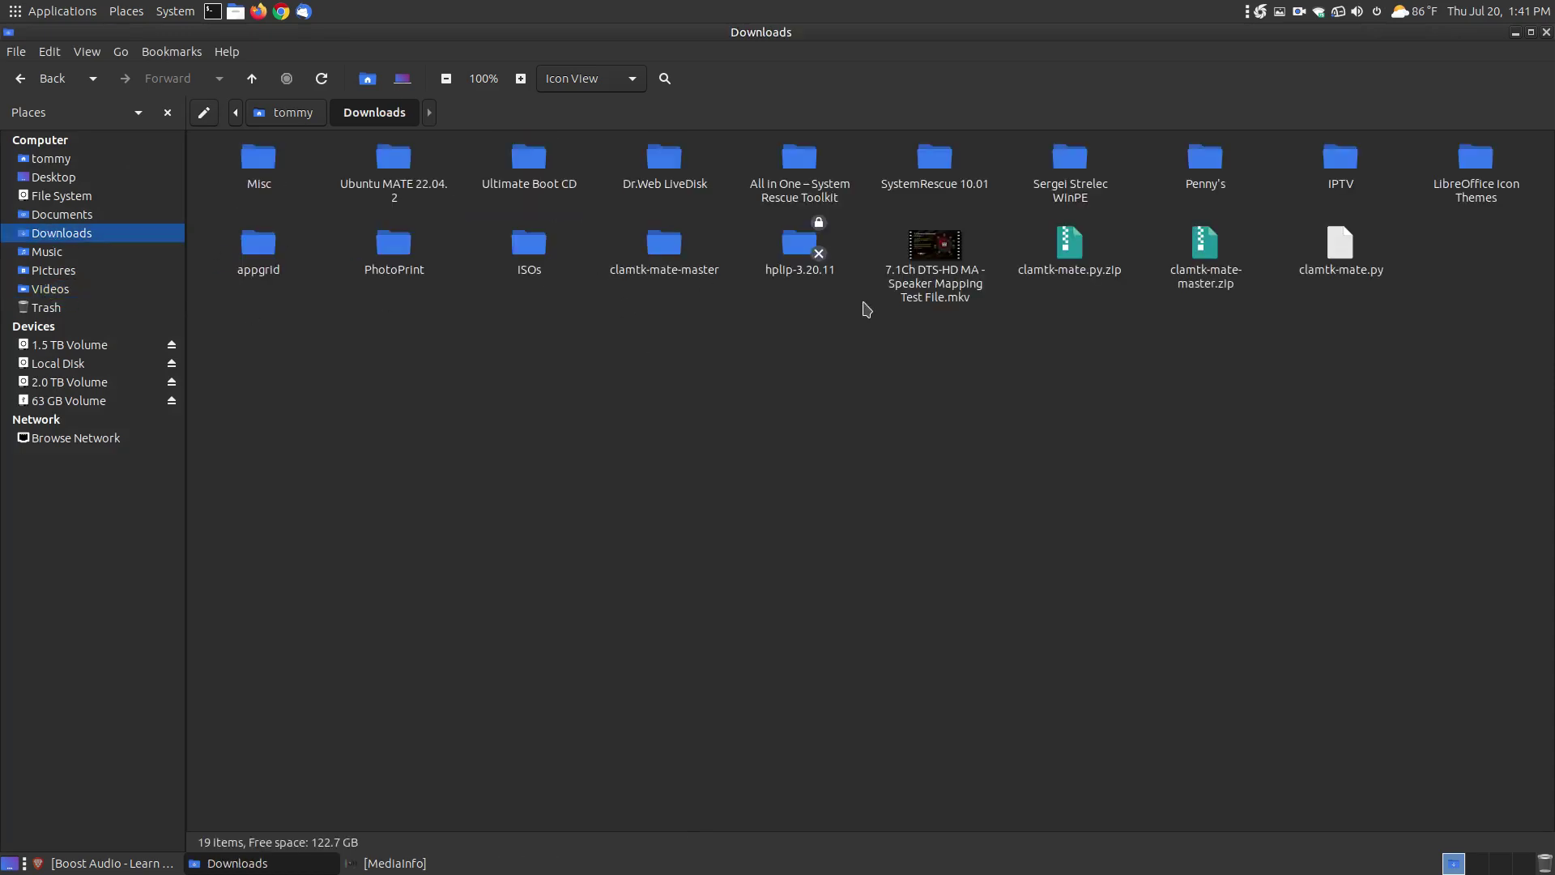
left_click(61, 295)
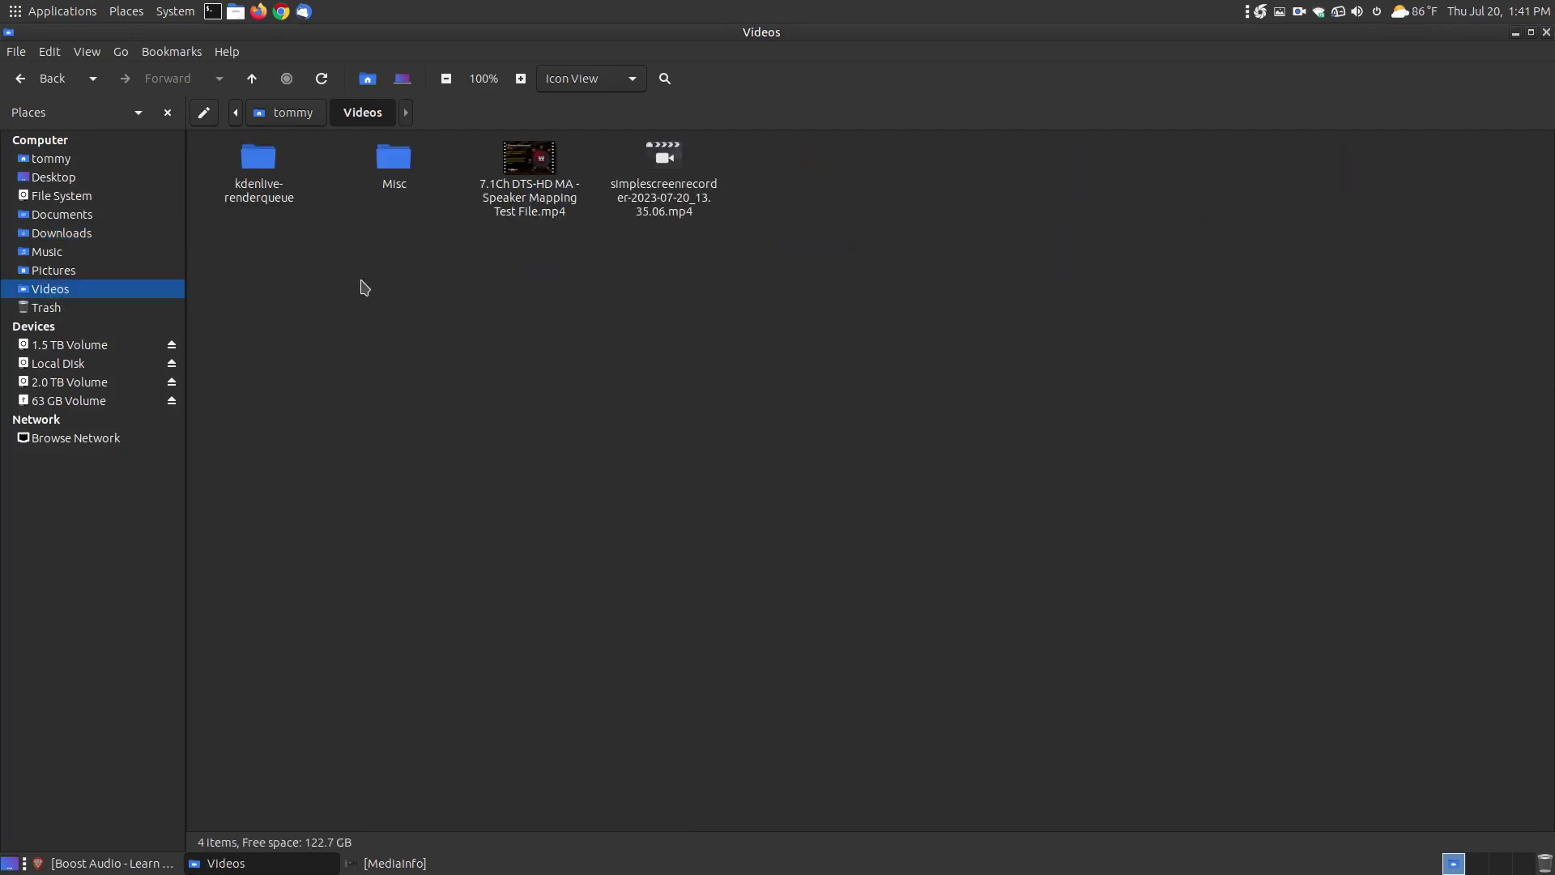
left_click(557, 214)
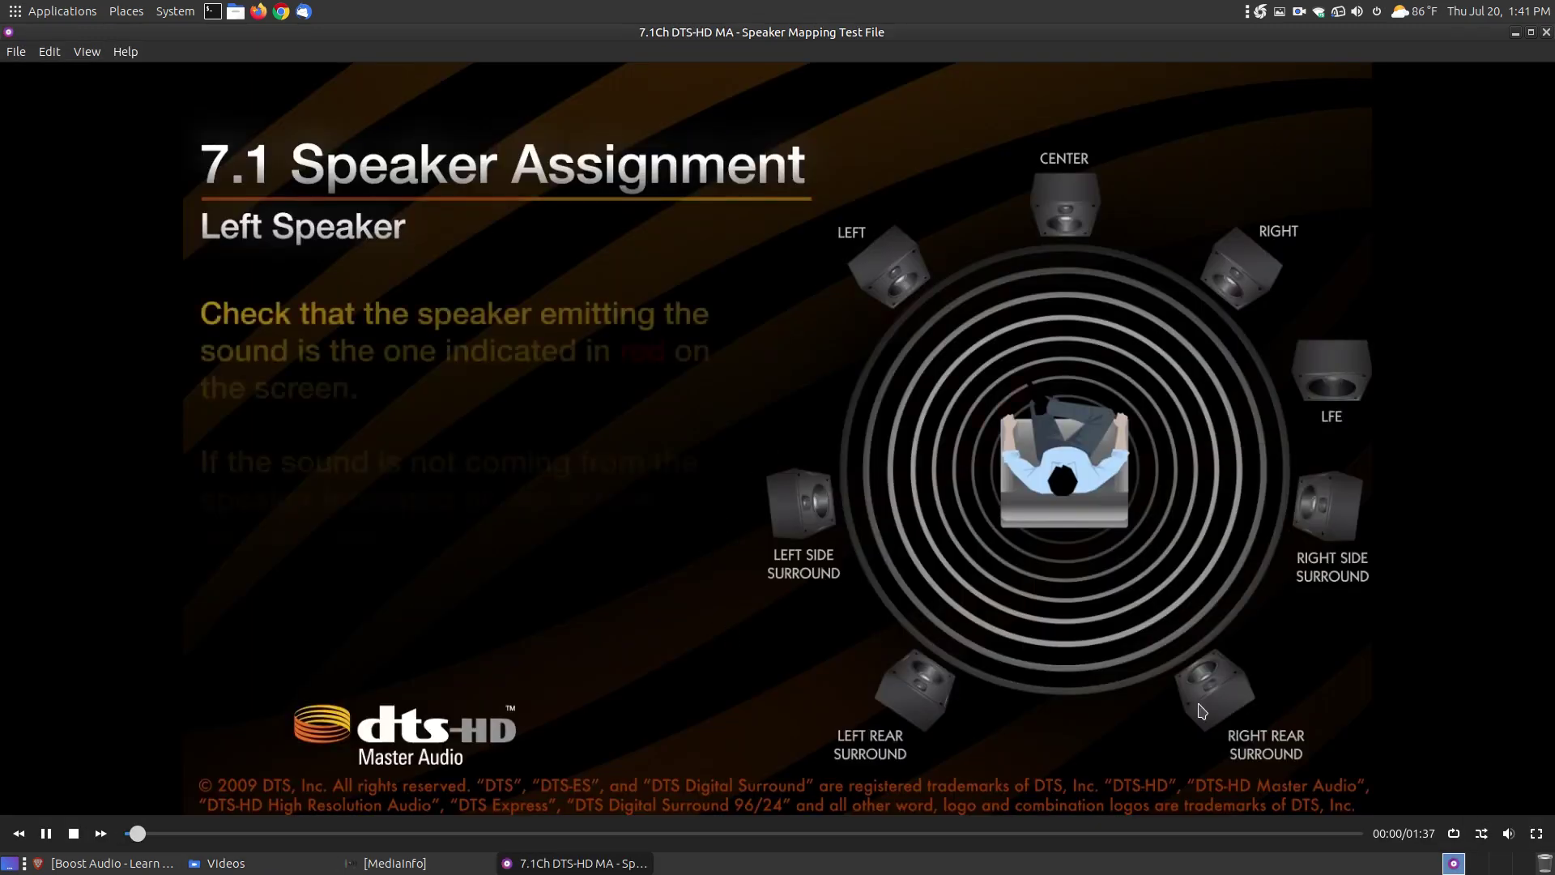
Close the video player so the Videos folder with the 7.7 MB MP4 shows again
left_click(1546, 33)
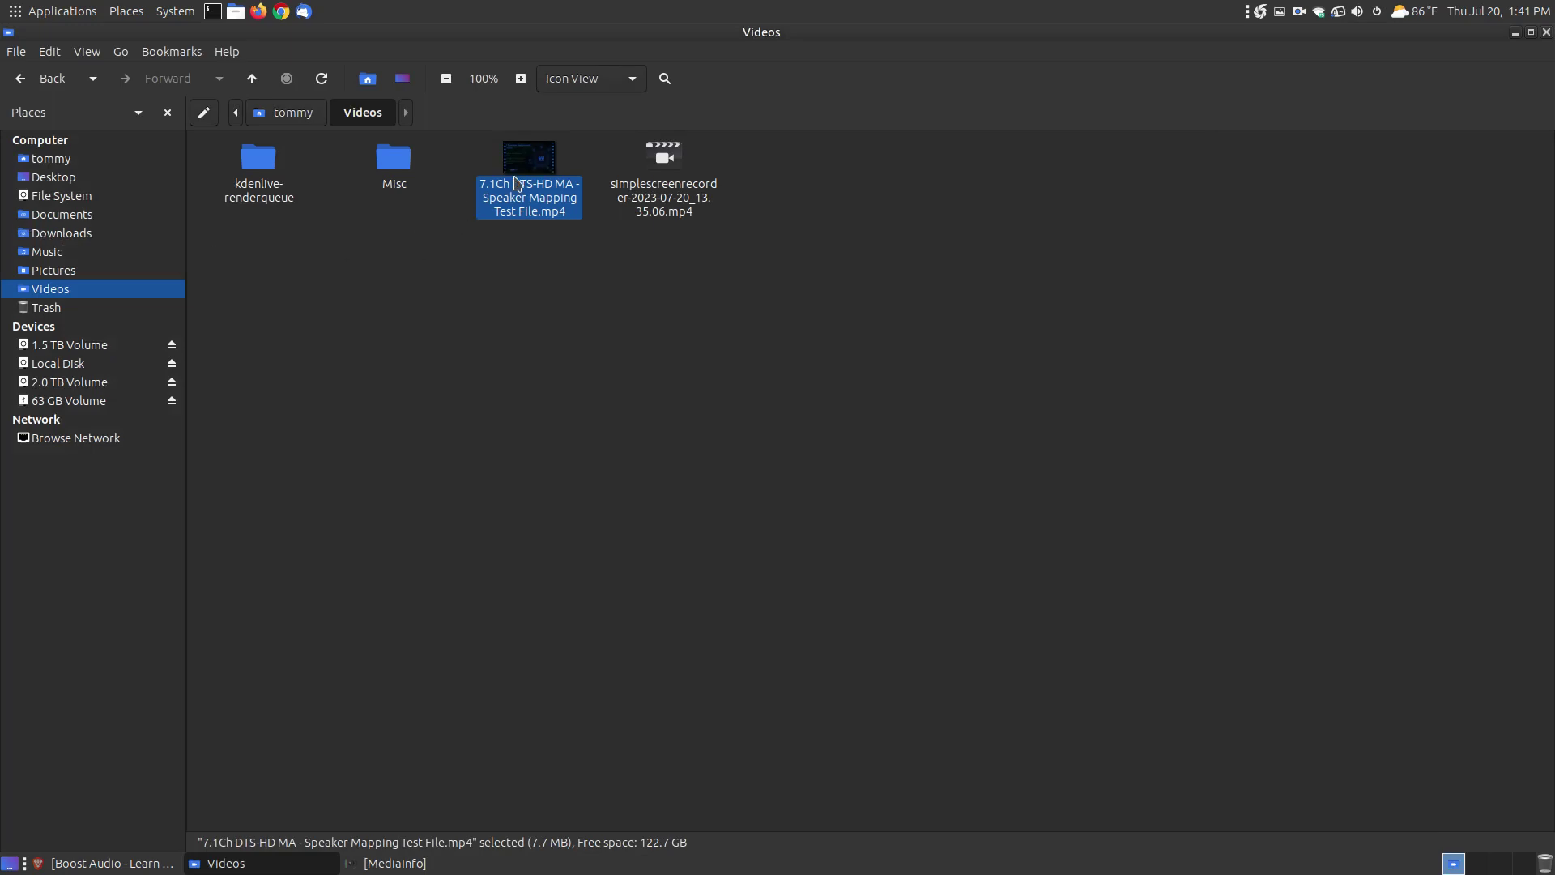
Close the Videos folder, glance over the Boost Audio page in Brave, then minimize Brave to the desktop
left_click(1547, 33)
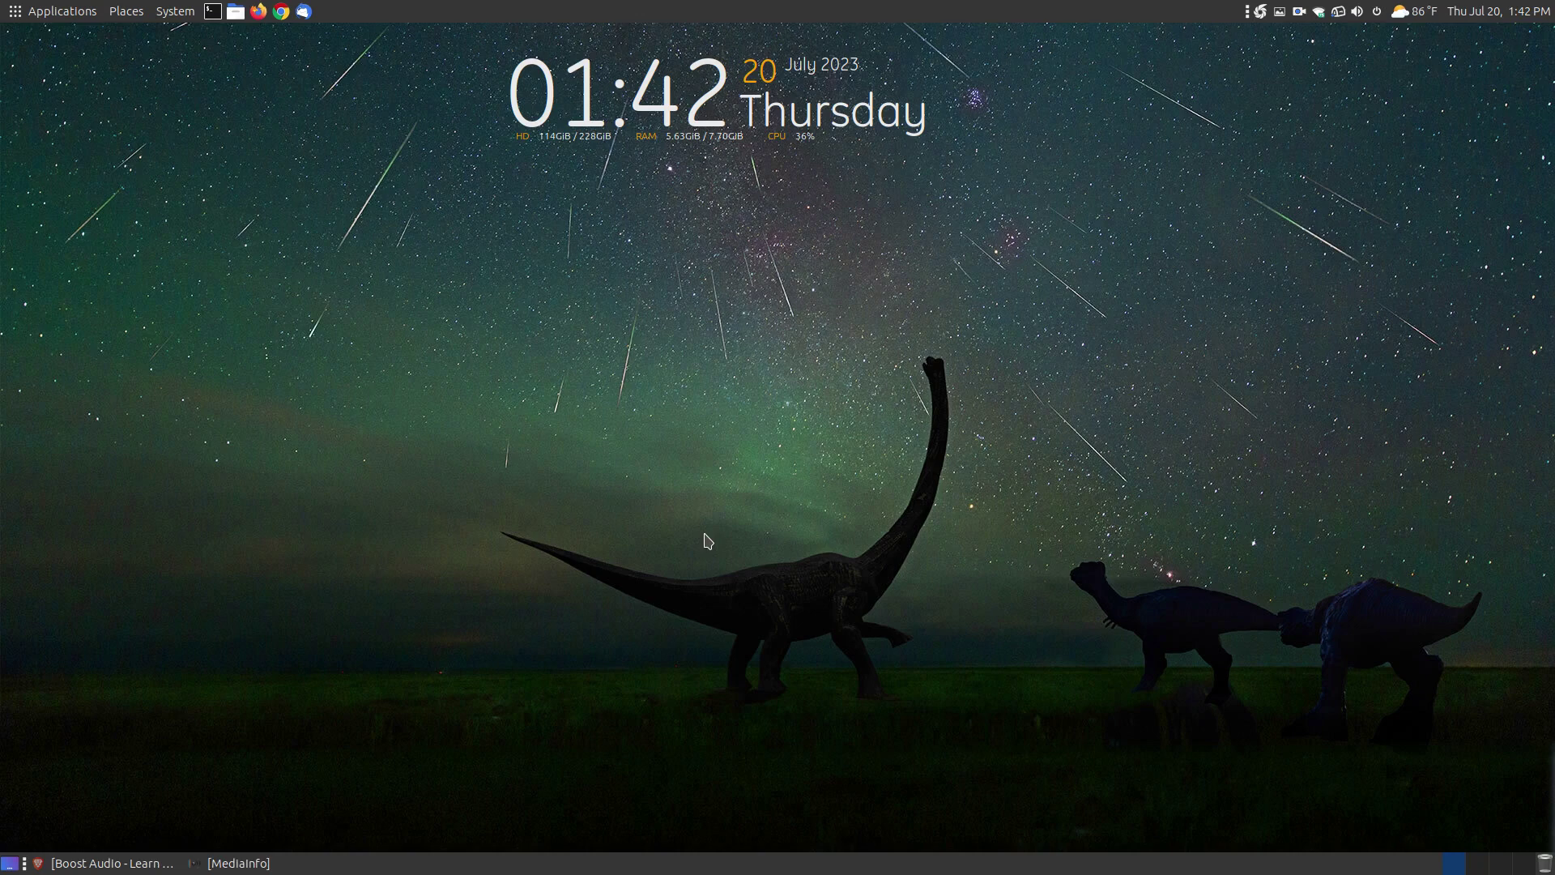
left_click(121, 862)
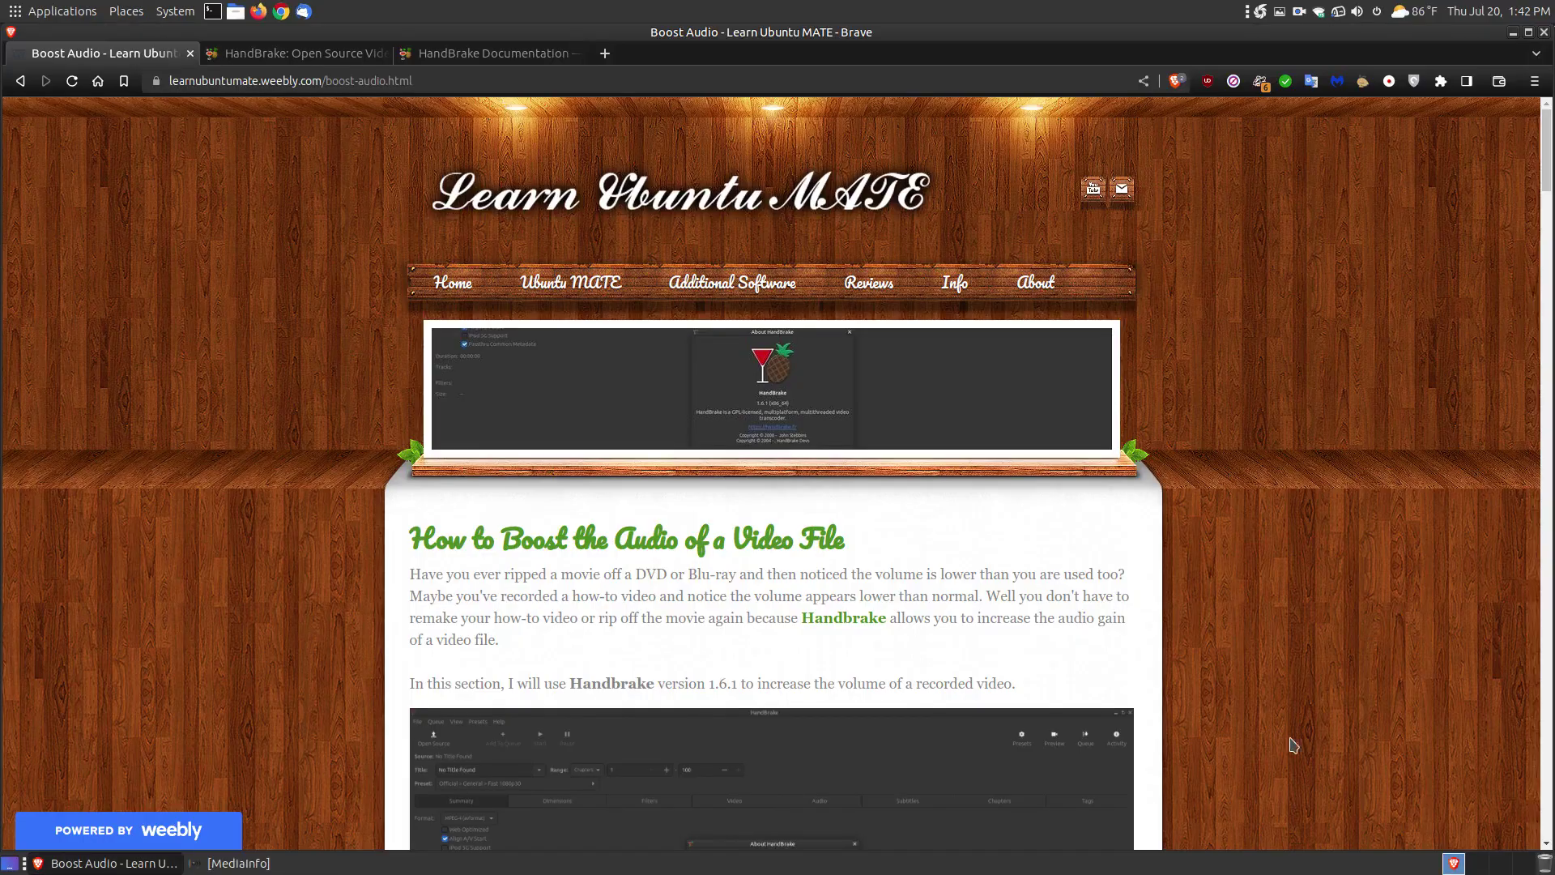
scroll(1379, 444, "down", 3)
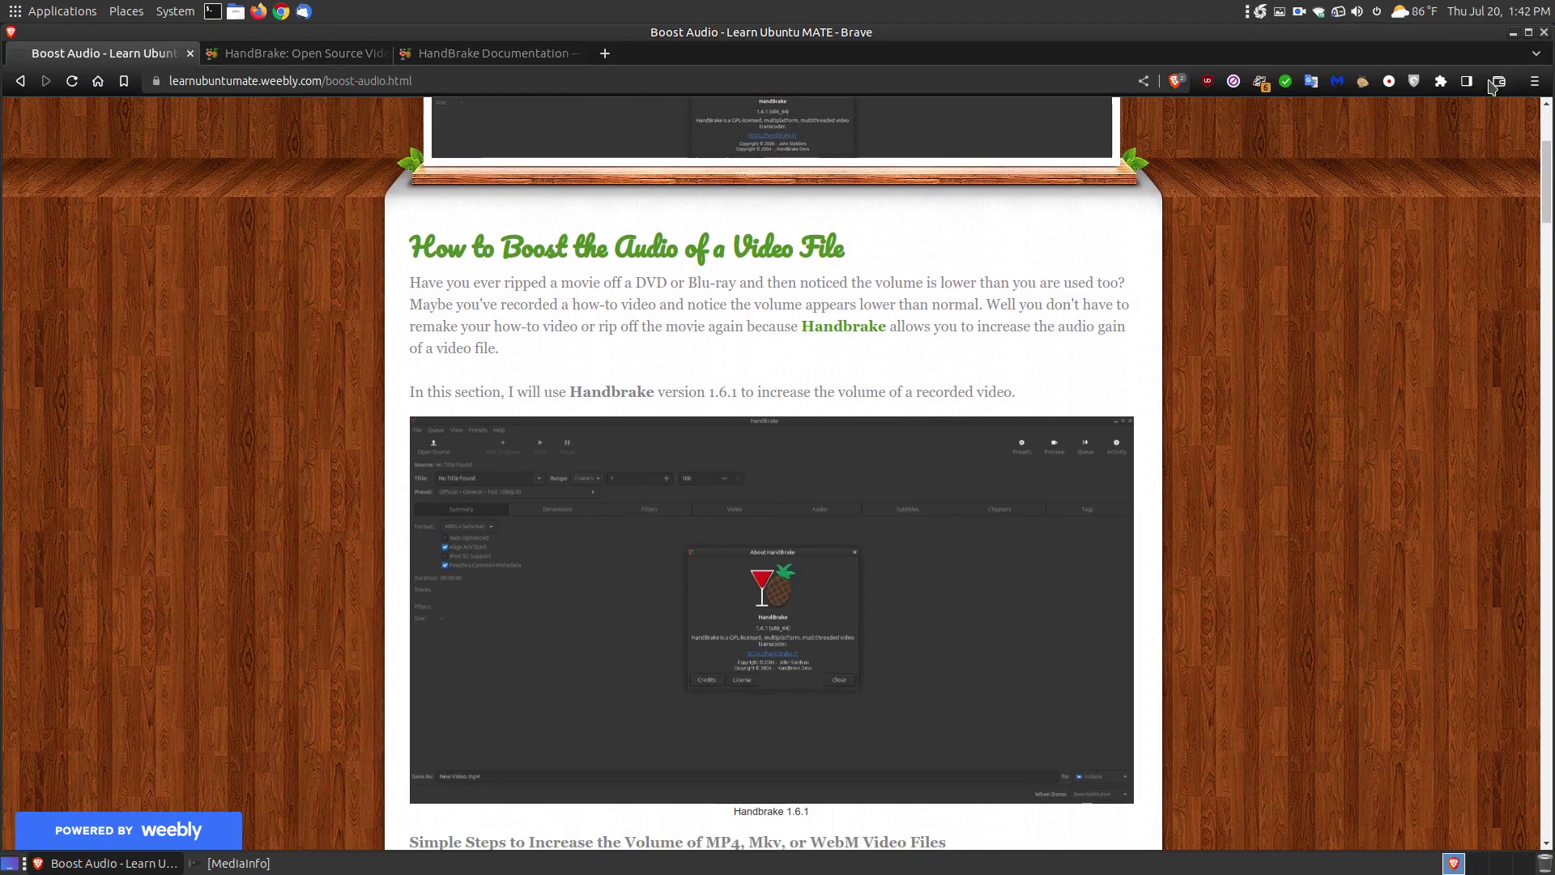
left_click(1512, 32)
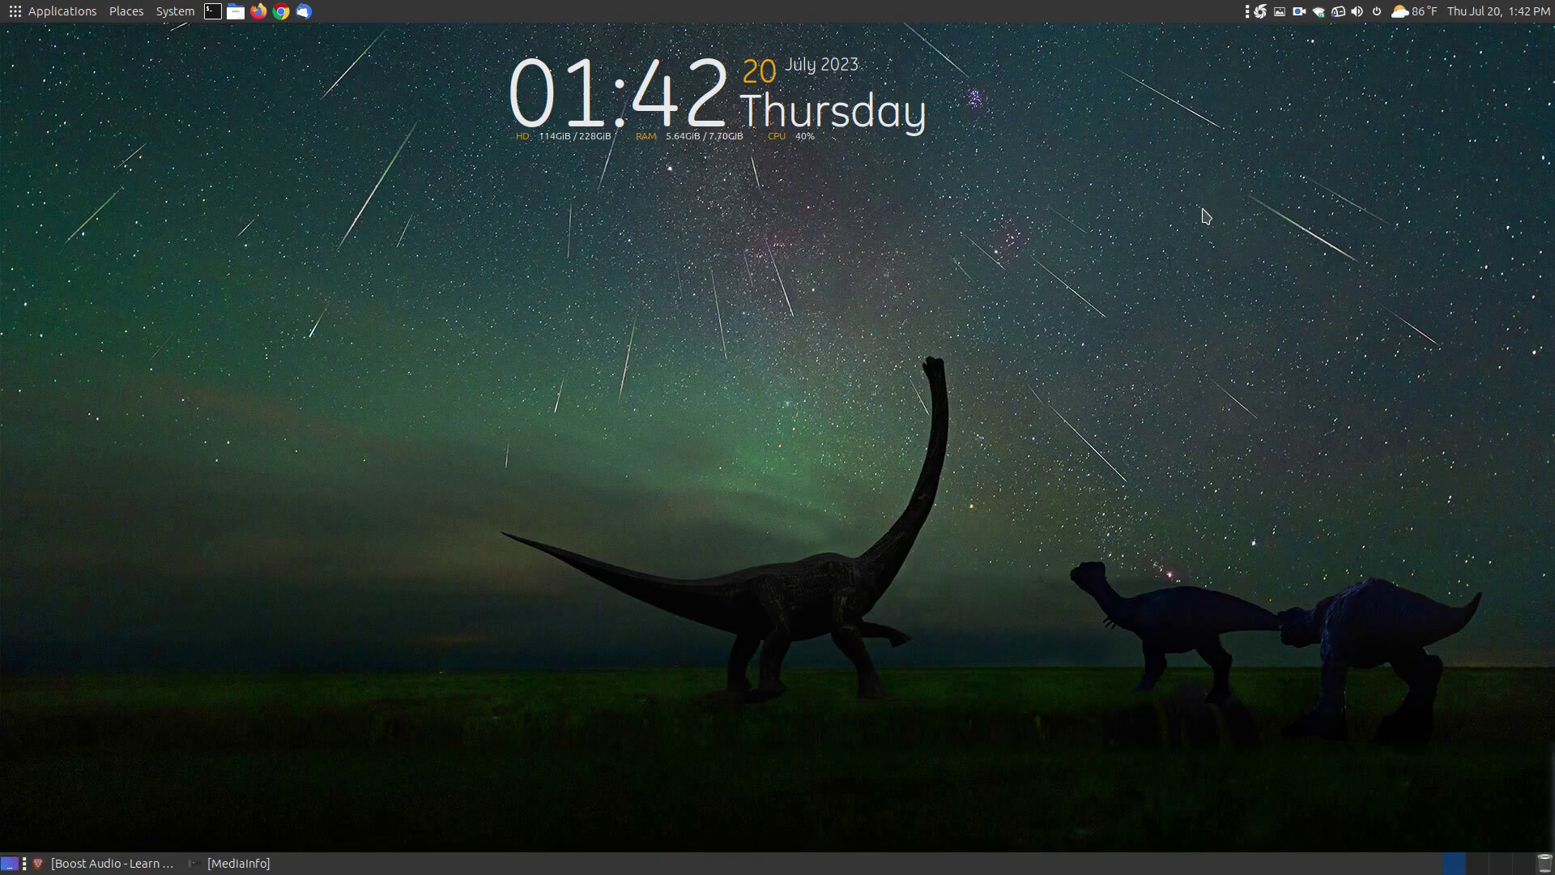